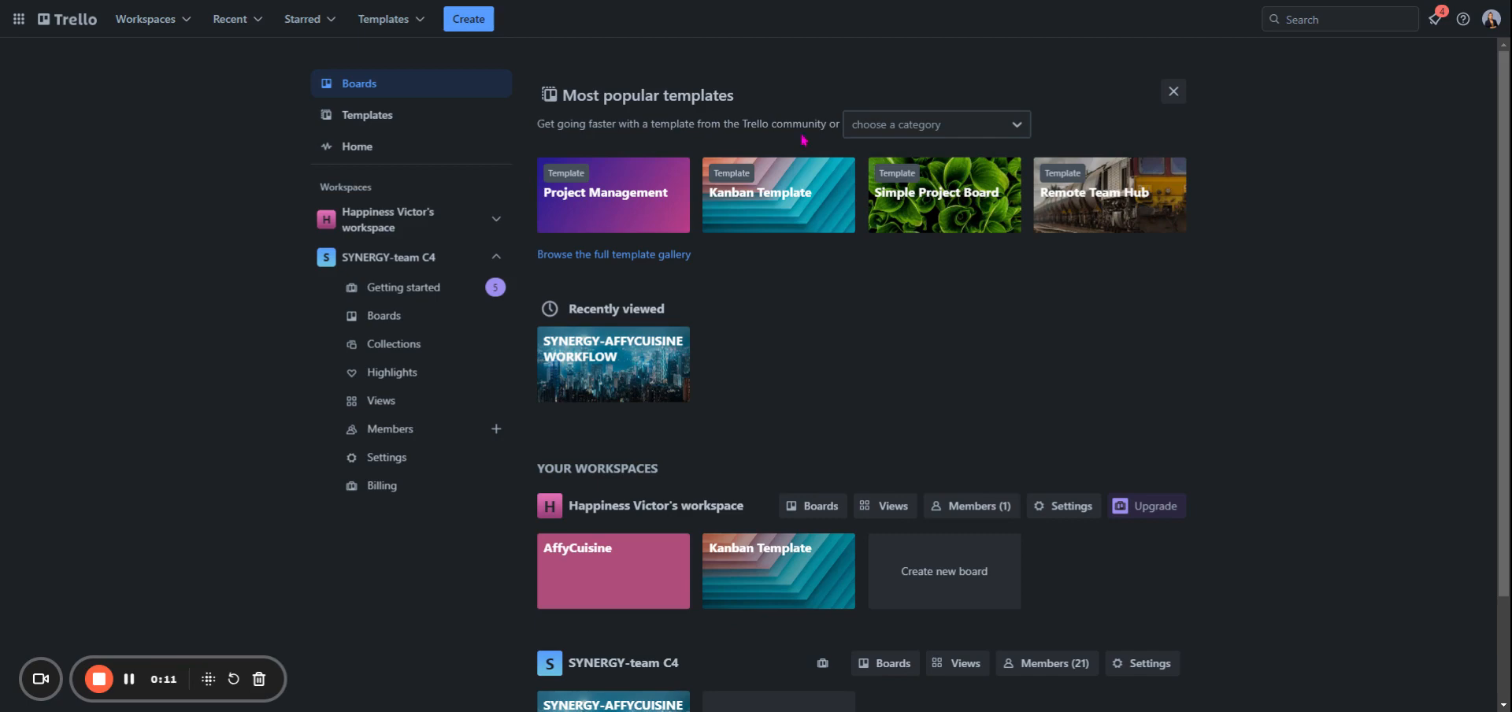
# - Open the SYNERGY-AFFYCUISINE WORKFLOW board and review the card about creating two fresh desk tickets in the CURRENT TASK list
pyautogui.click(656, 386)
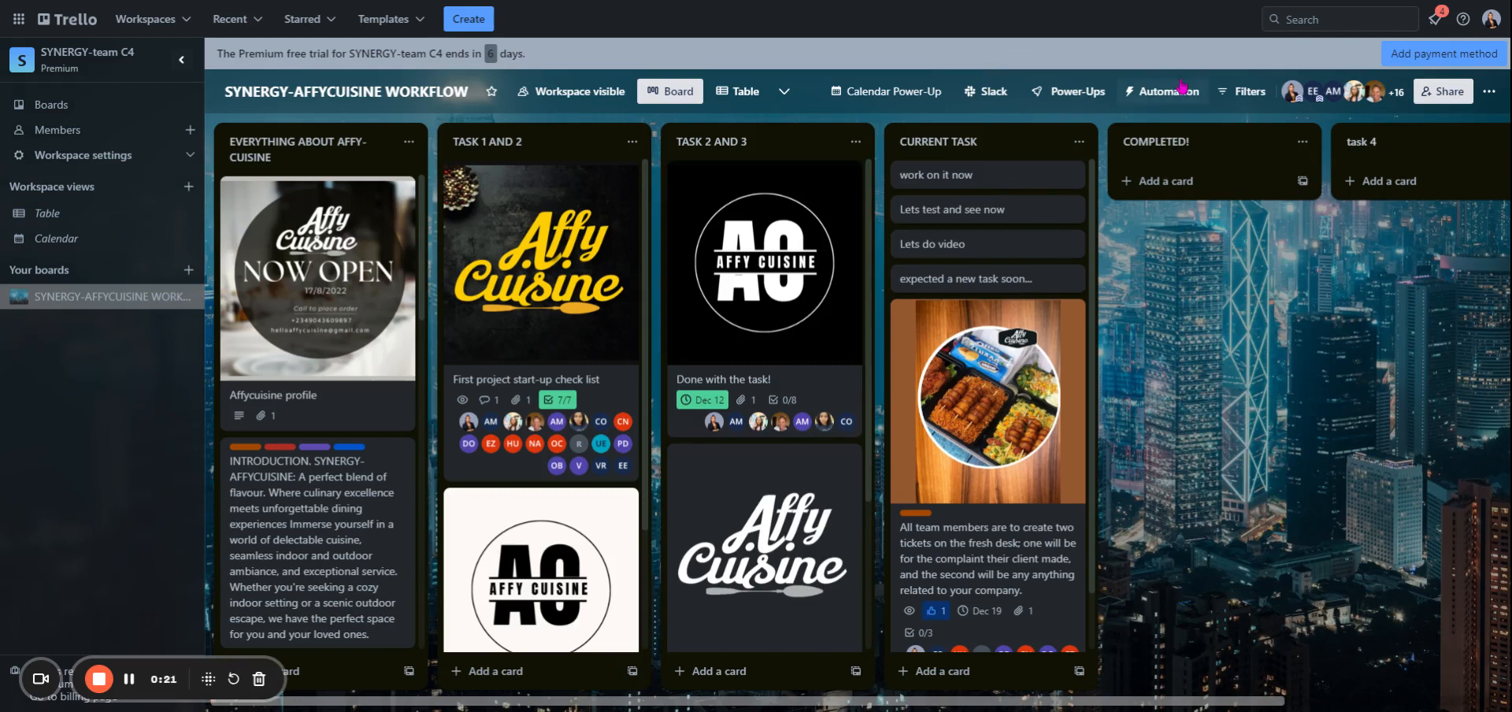
pyautogui.click(1008, 375)
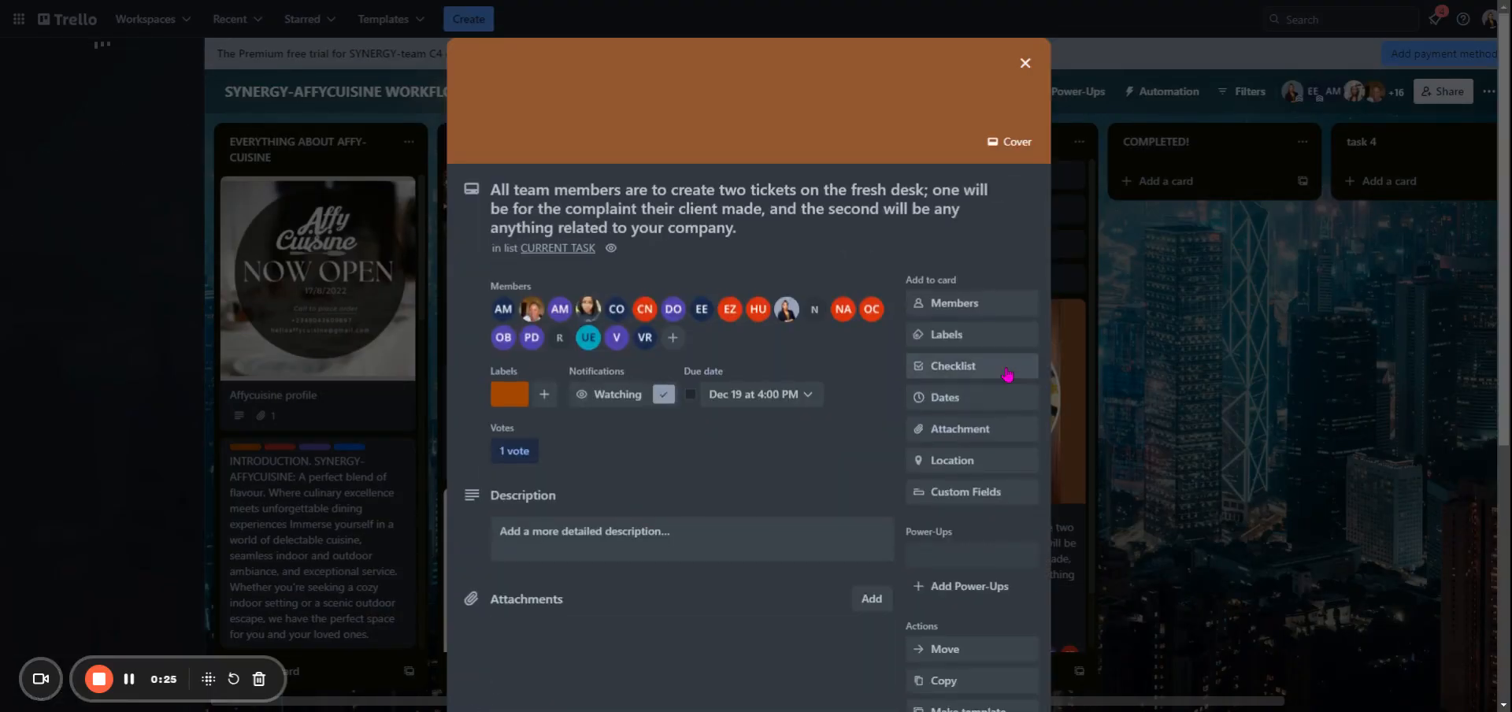
pyautogui.scroll(-5, 1008, 375)
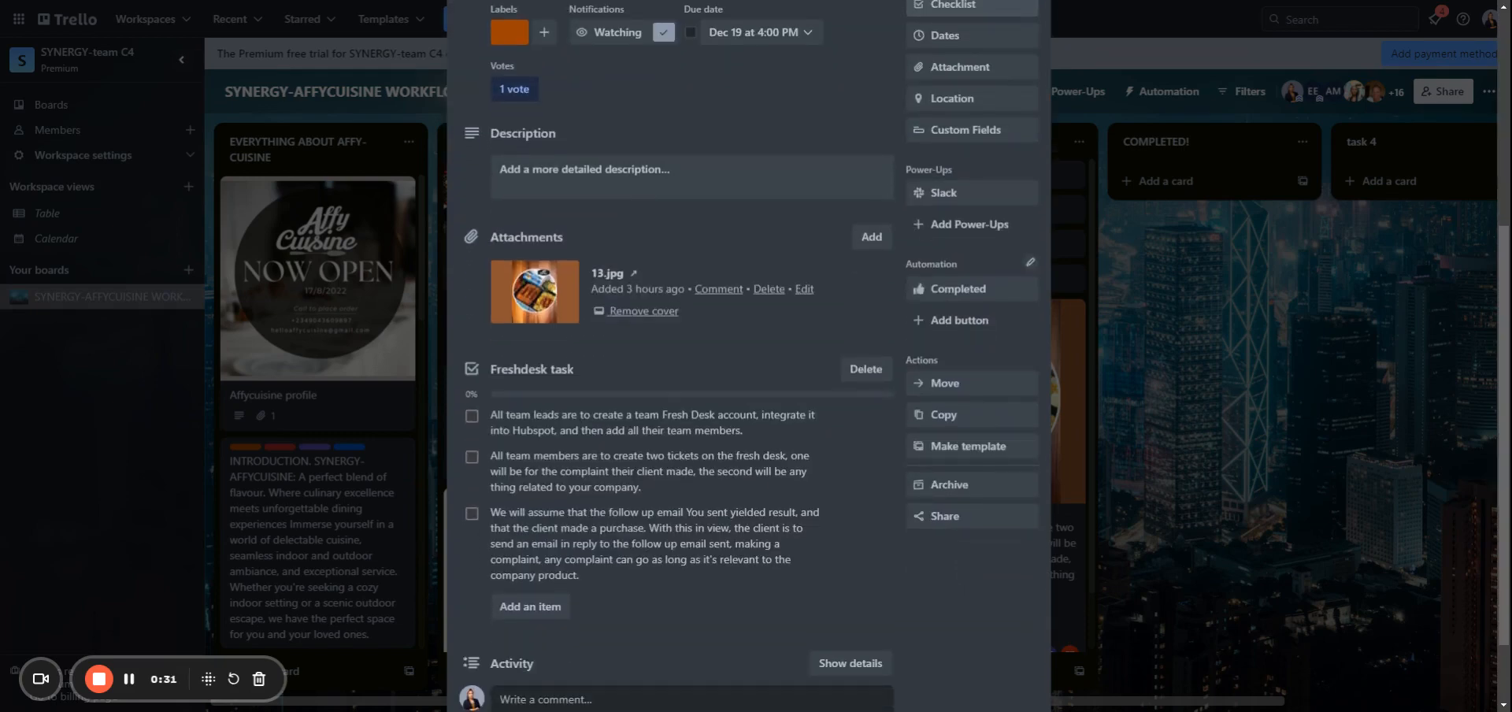
pyautogui.click(1126, 340)
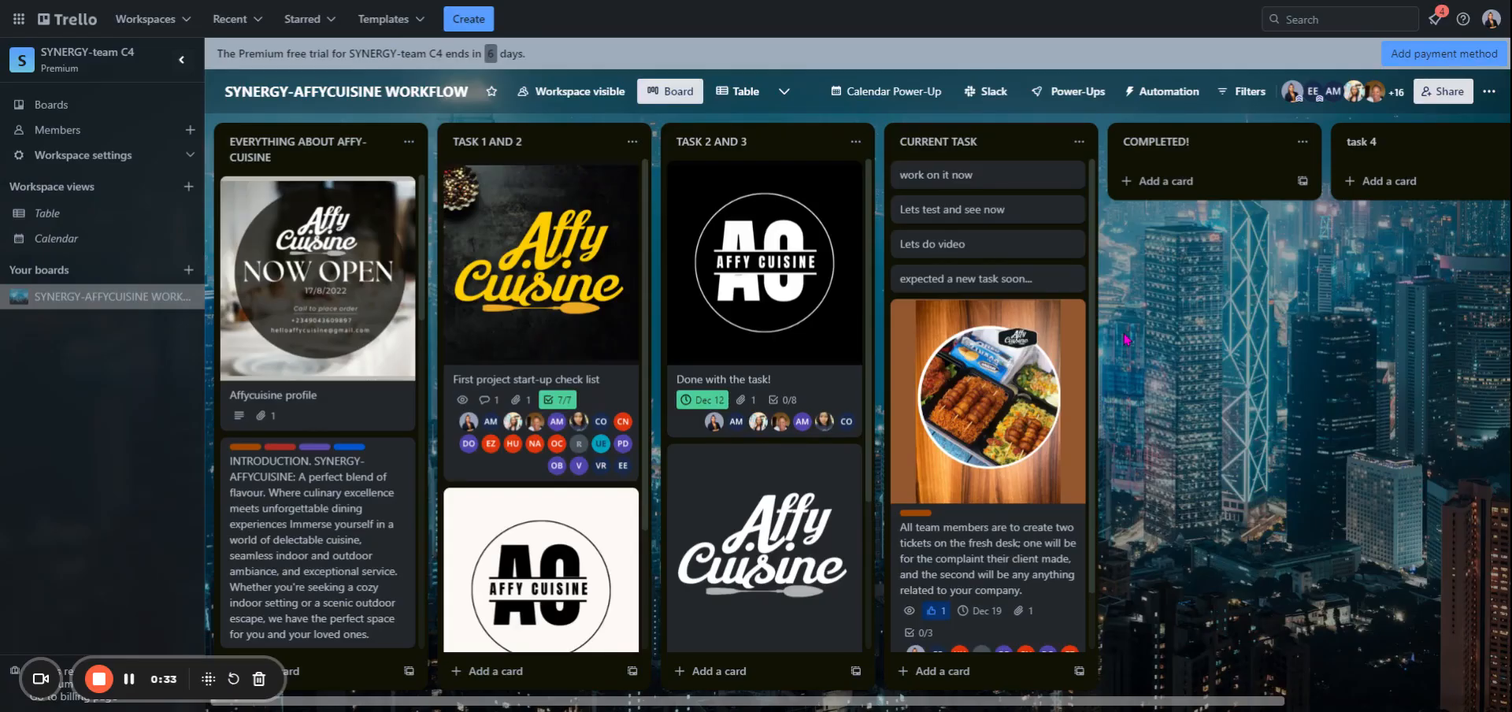
# - Add the Voting Power-Up from the ones made by Trello and return to the board
pyautogui.click(1081, 92)
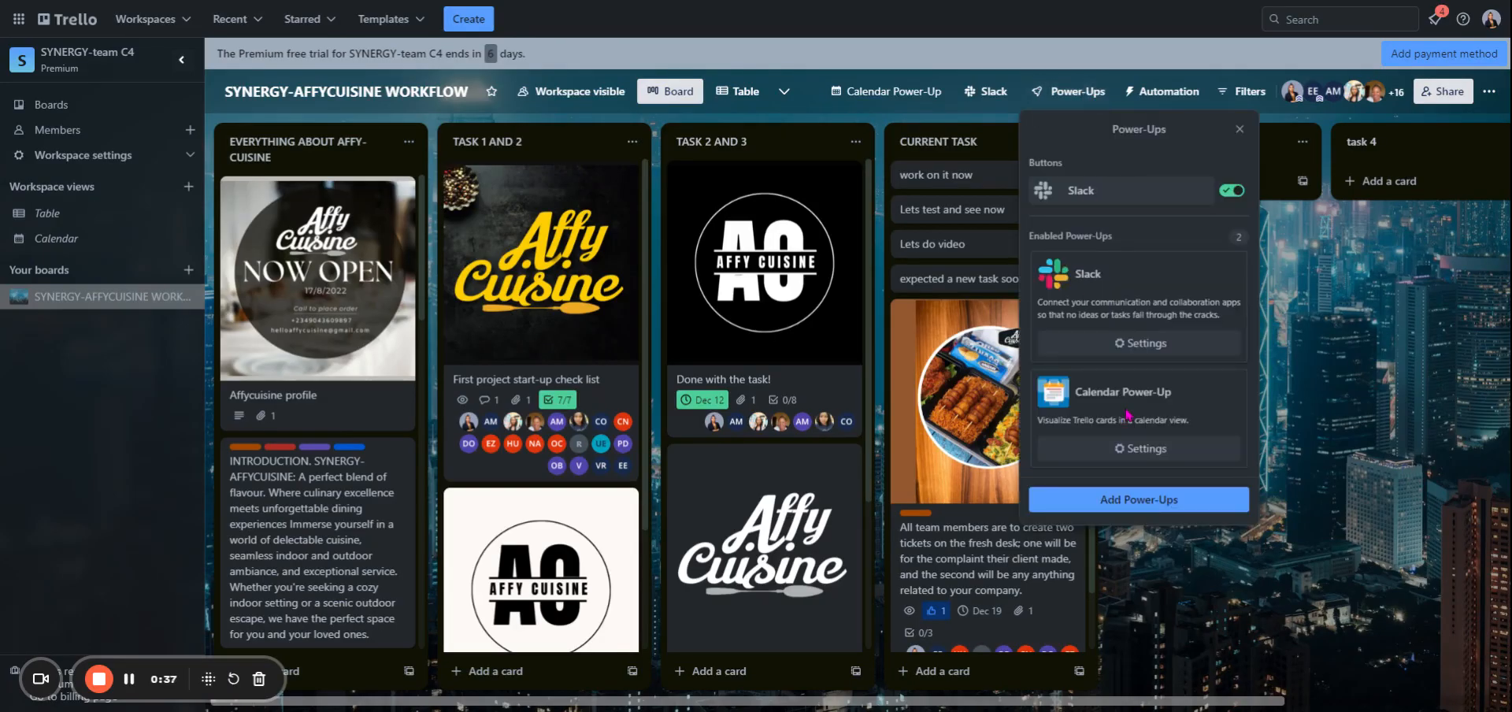
pyautogui.click(1101, 502)
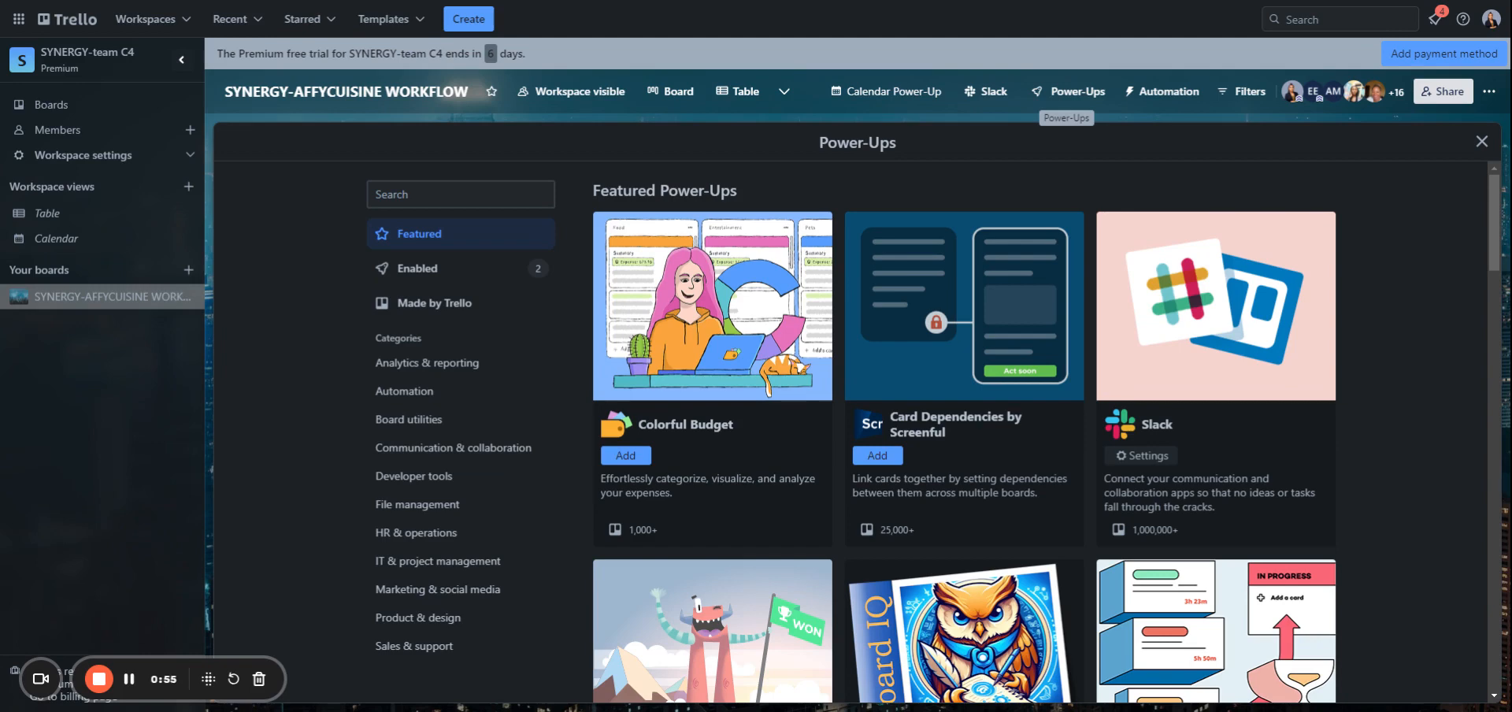
pyautogui.click(455, 313)
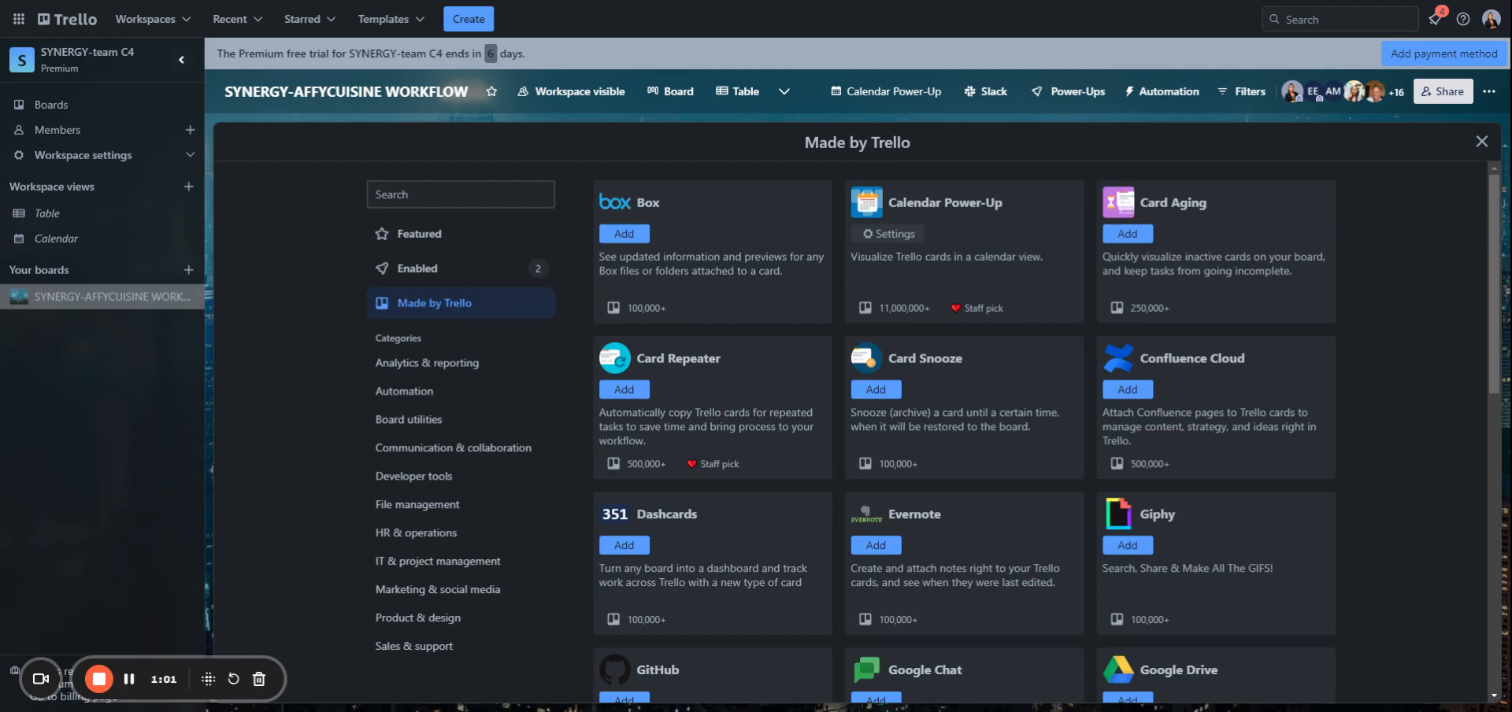
pyautogui.scroll(-2, 857, 433)
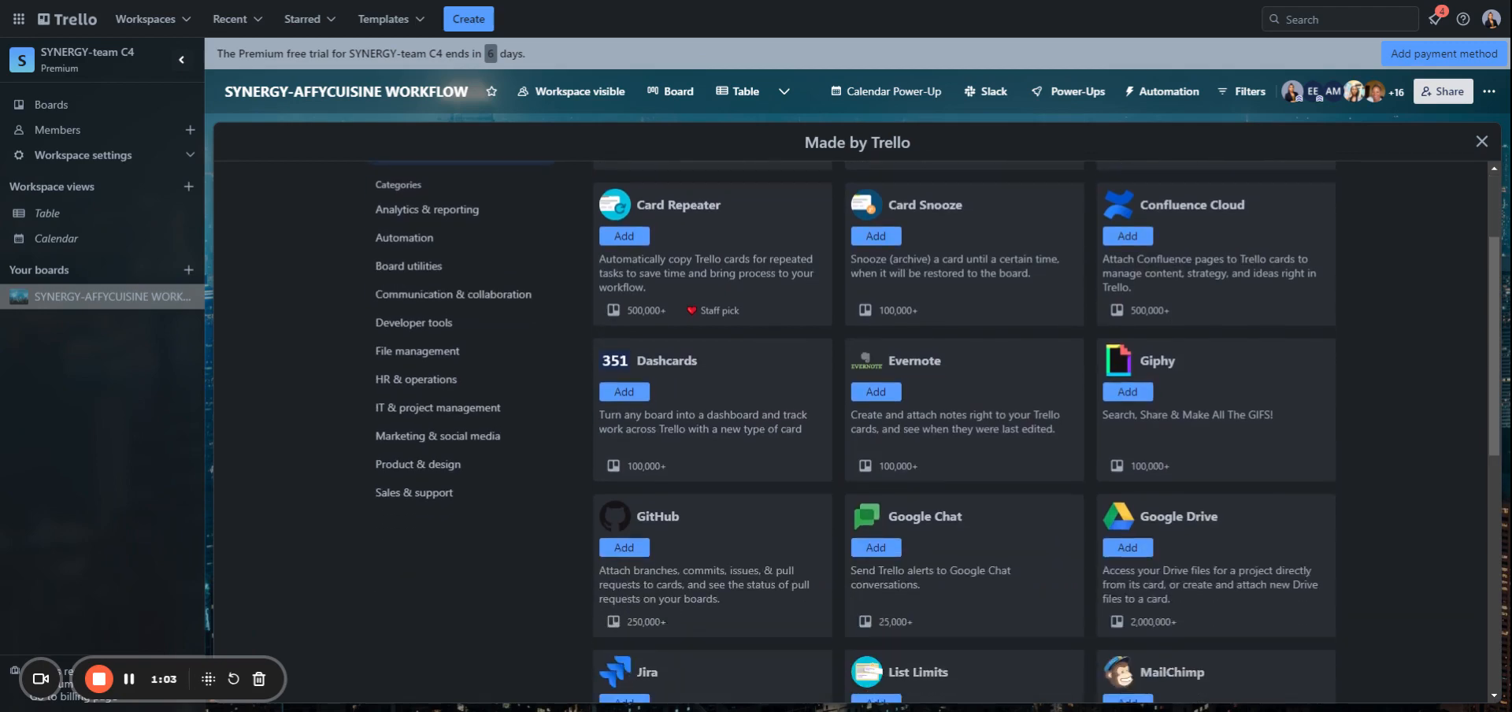
pyautogui.scroll(-7, 857, 434)
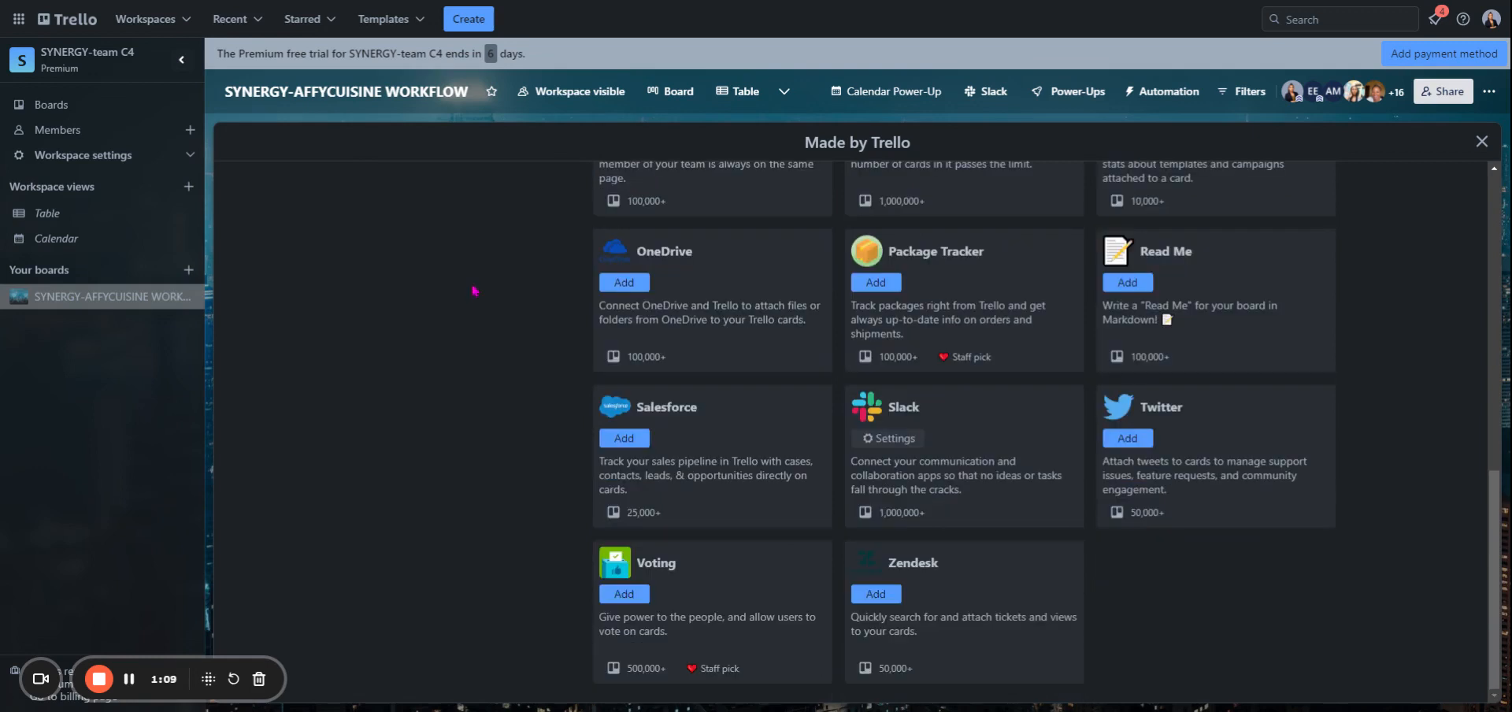
pyautogui.click(637, 602)
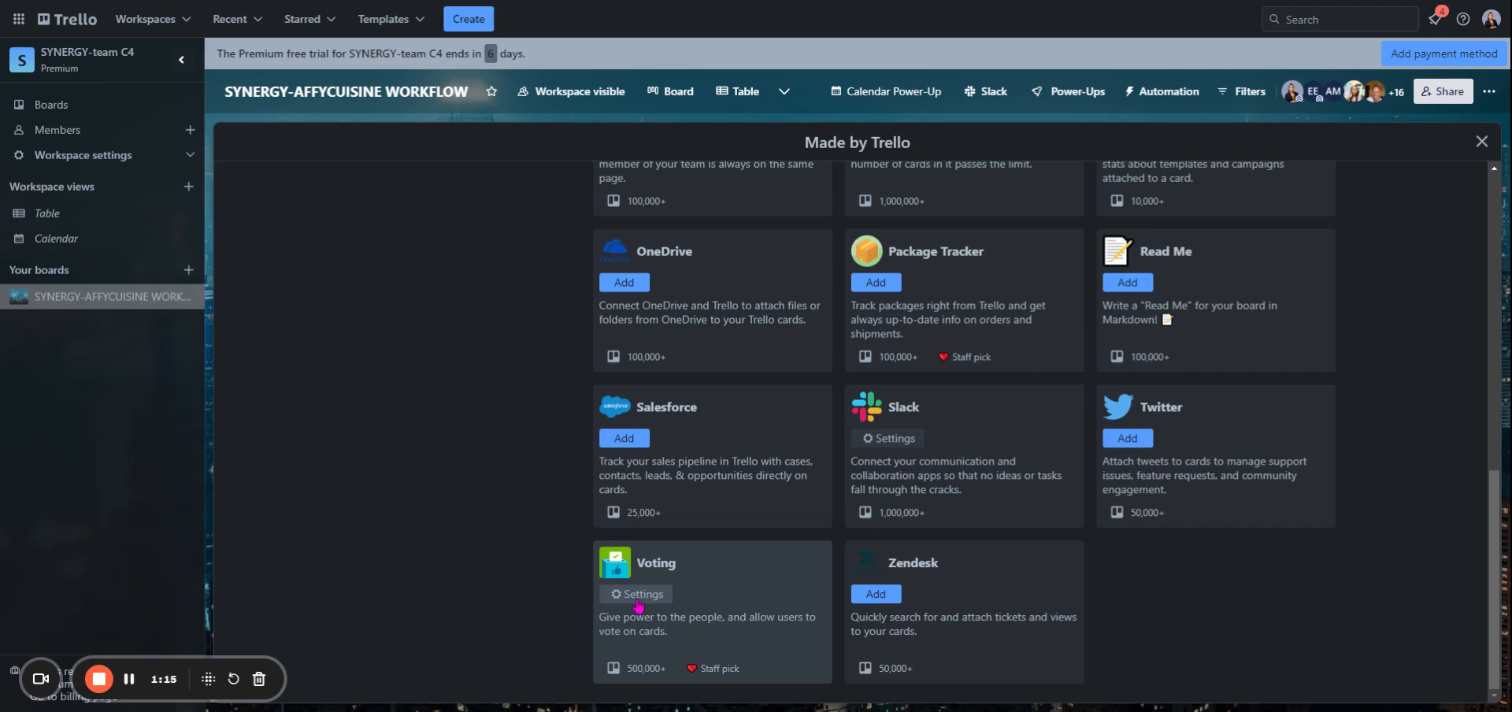
pyautogui.click(689, 96)
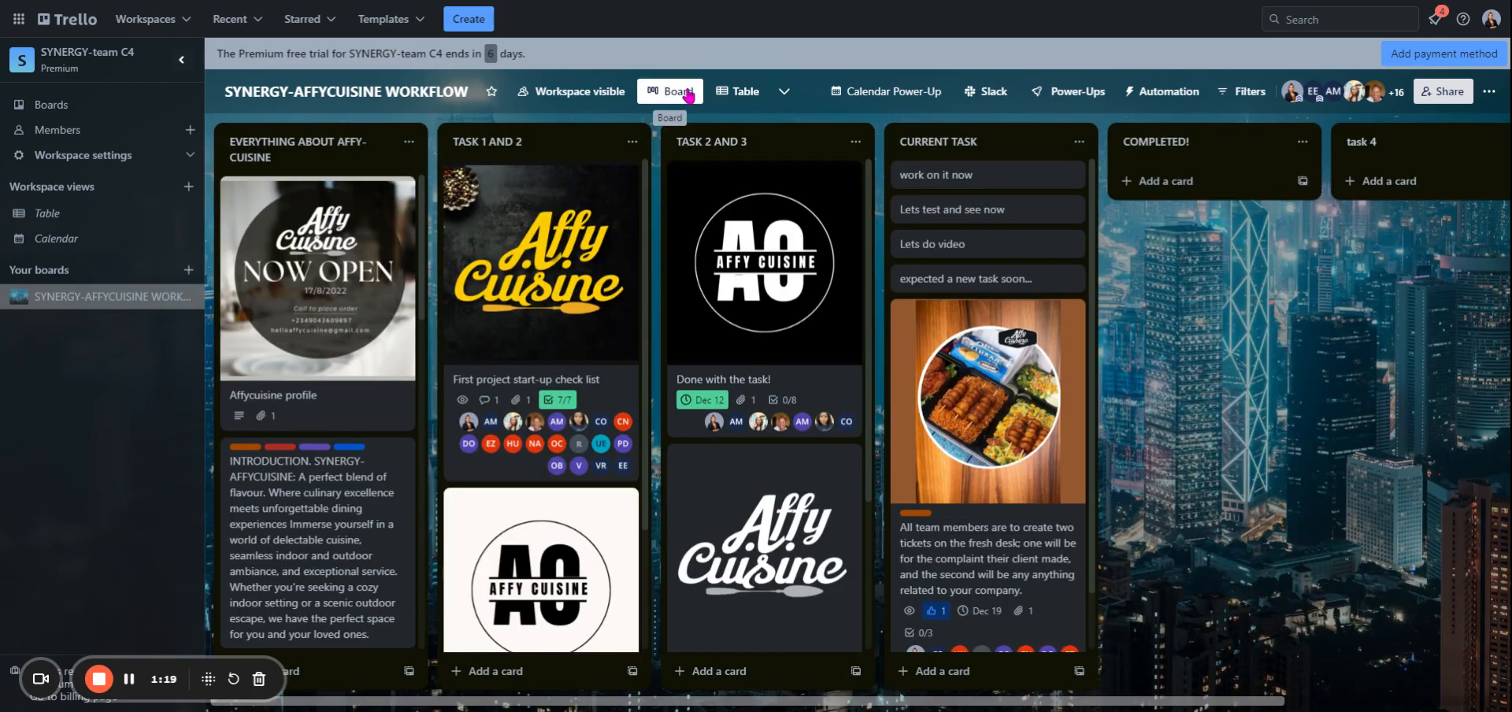
# - Vote on the "Done with the task!" card in the TASK 2 AND 3 list and close it
pyautogui.click(745, 211)
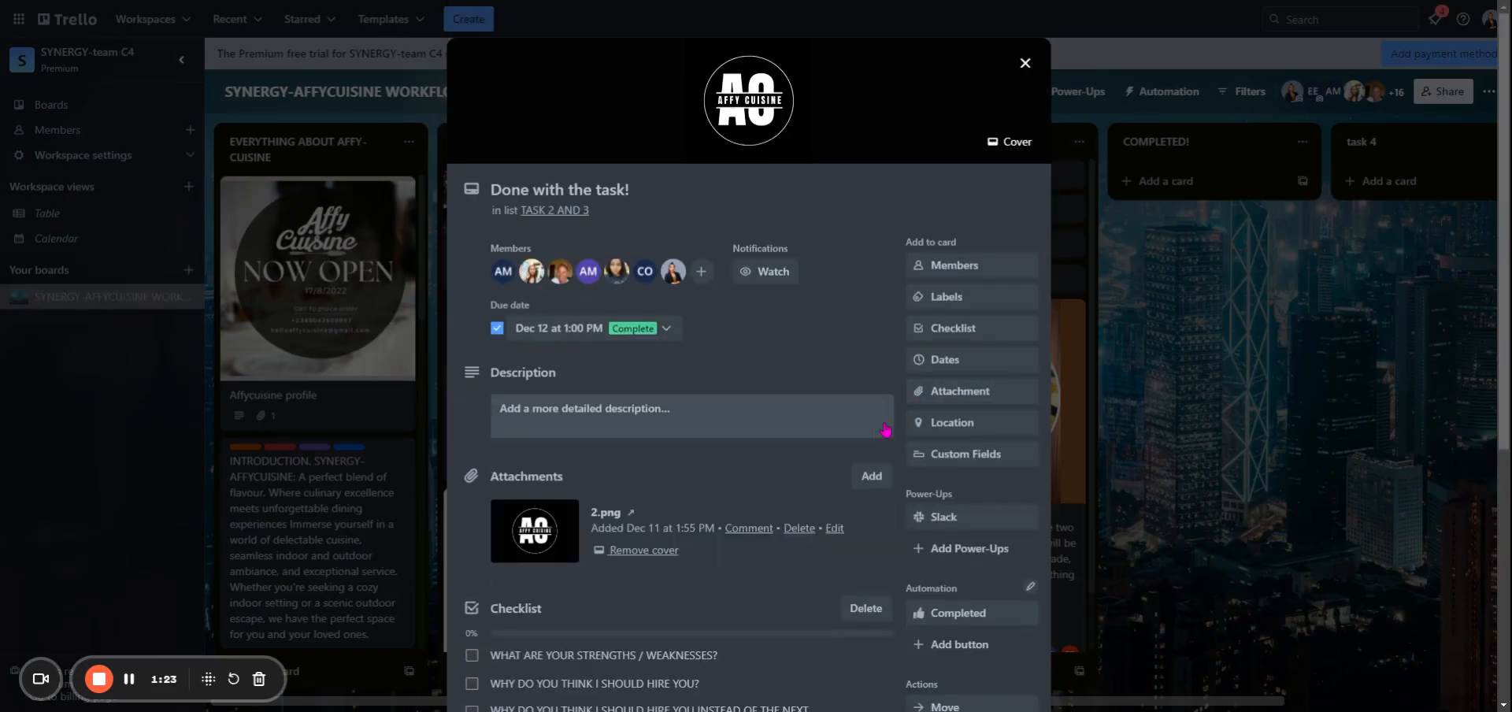
pyautogui.scroll(-3, 905, 426)
pyautogui.scroll(-2, 907, 432)
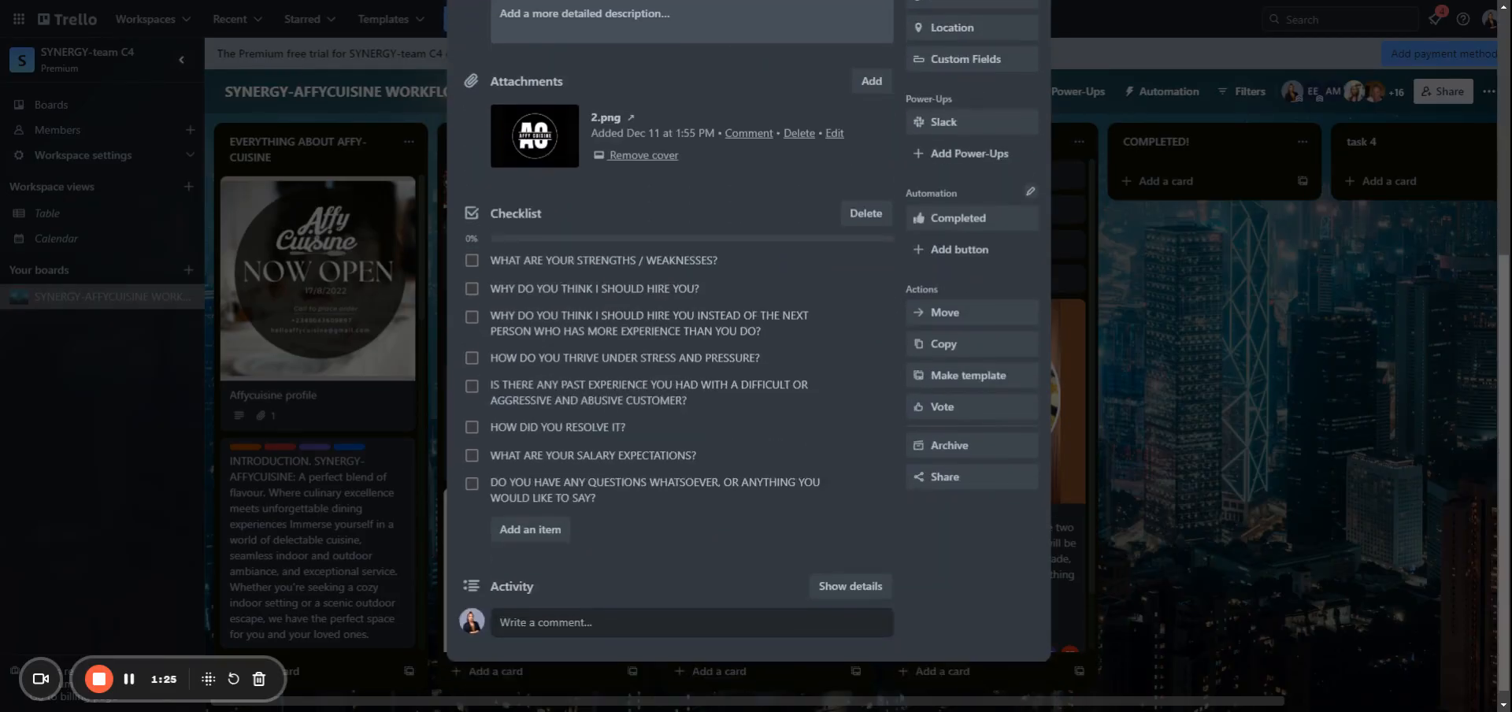
pyautogui.click(941, 407)
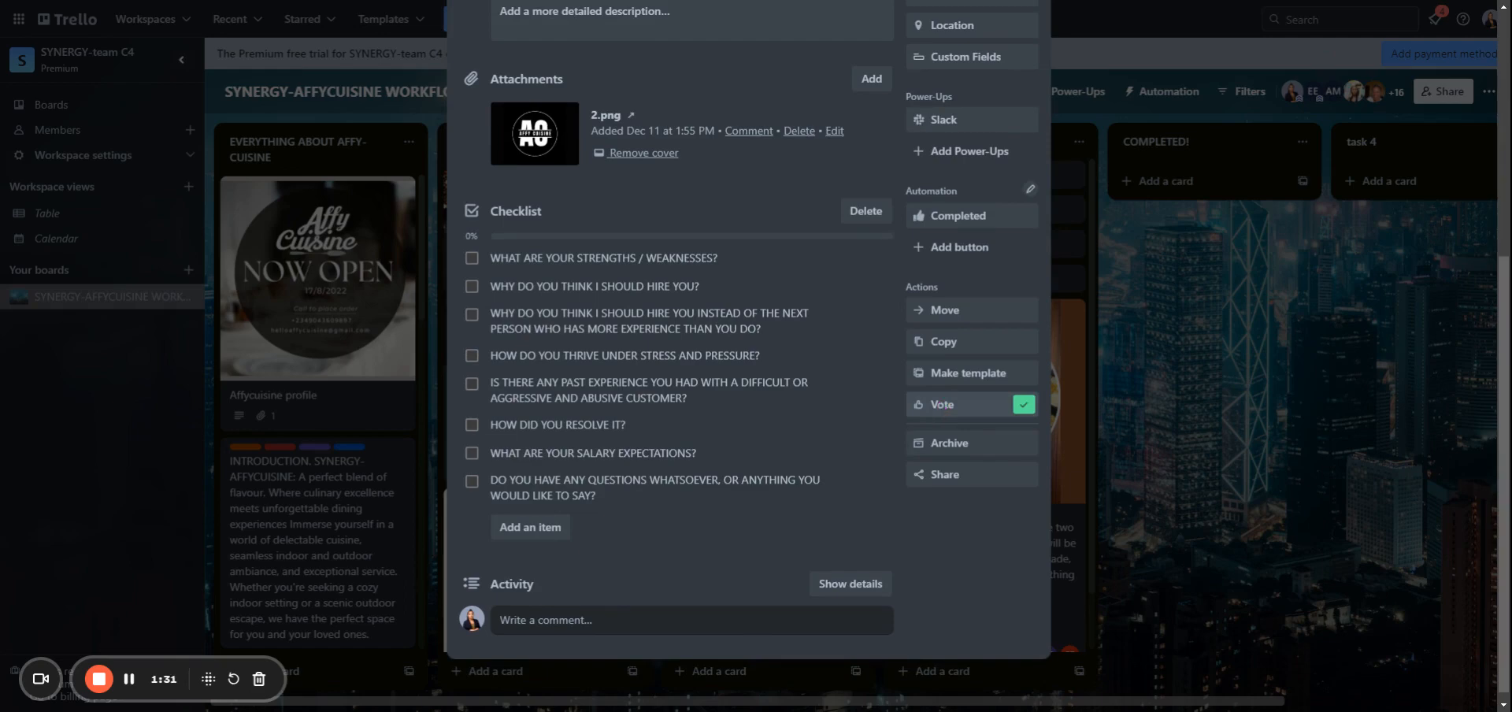
pyautogui.scroll(2, 941, 408)
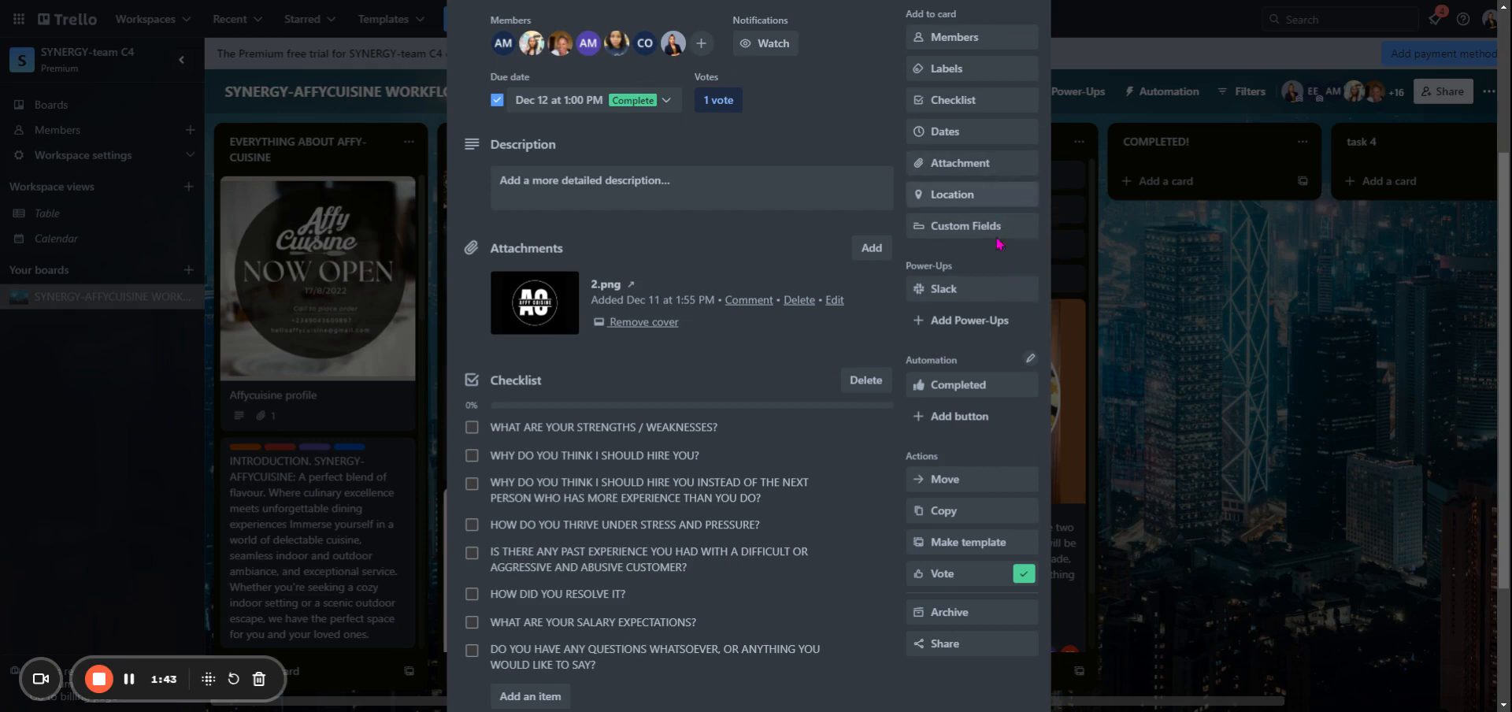
pyautogui.click(1137, 325)
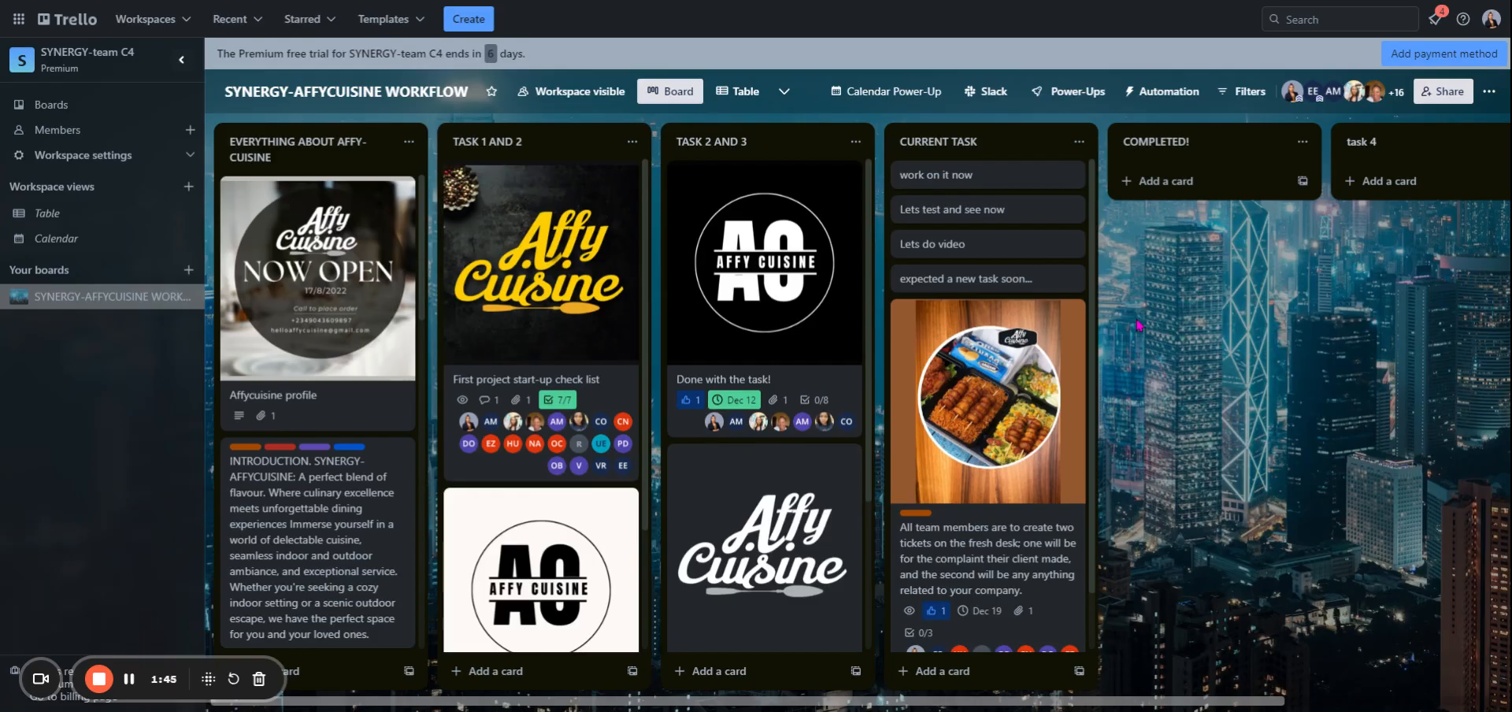
# - Start creating a new automation rule for the board and bring up its card move triggers
pyautogui.click(1179, 101)
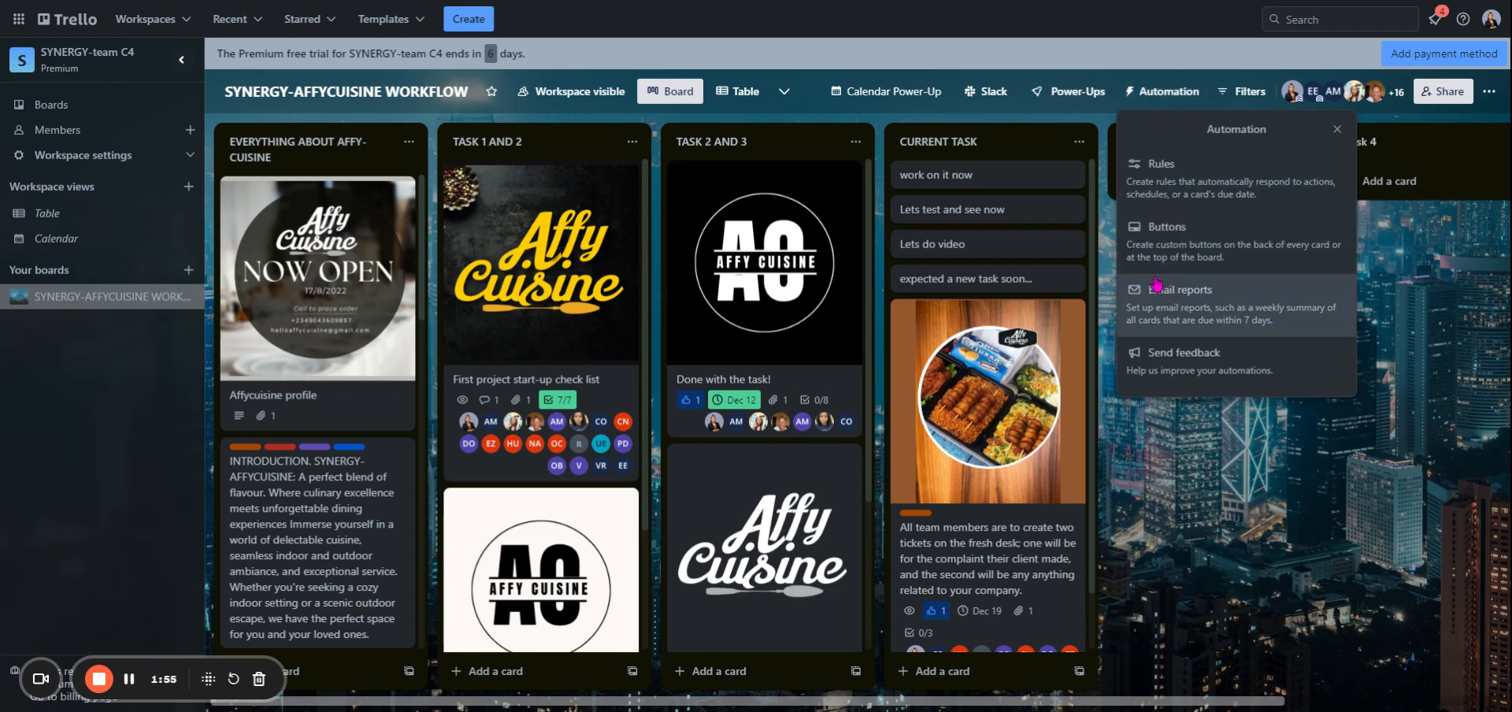
pyautogui.click(1241, 195)
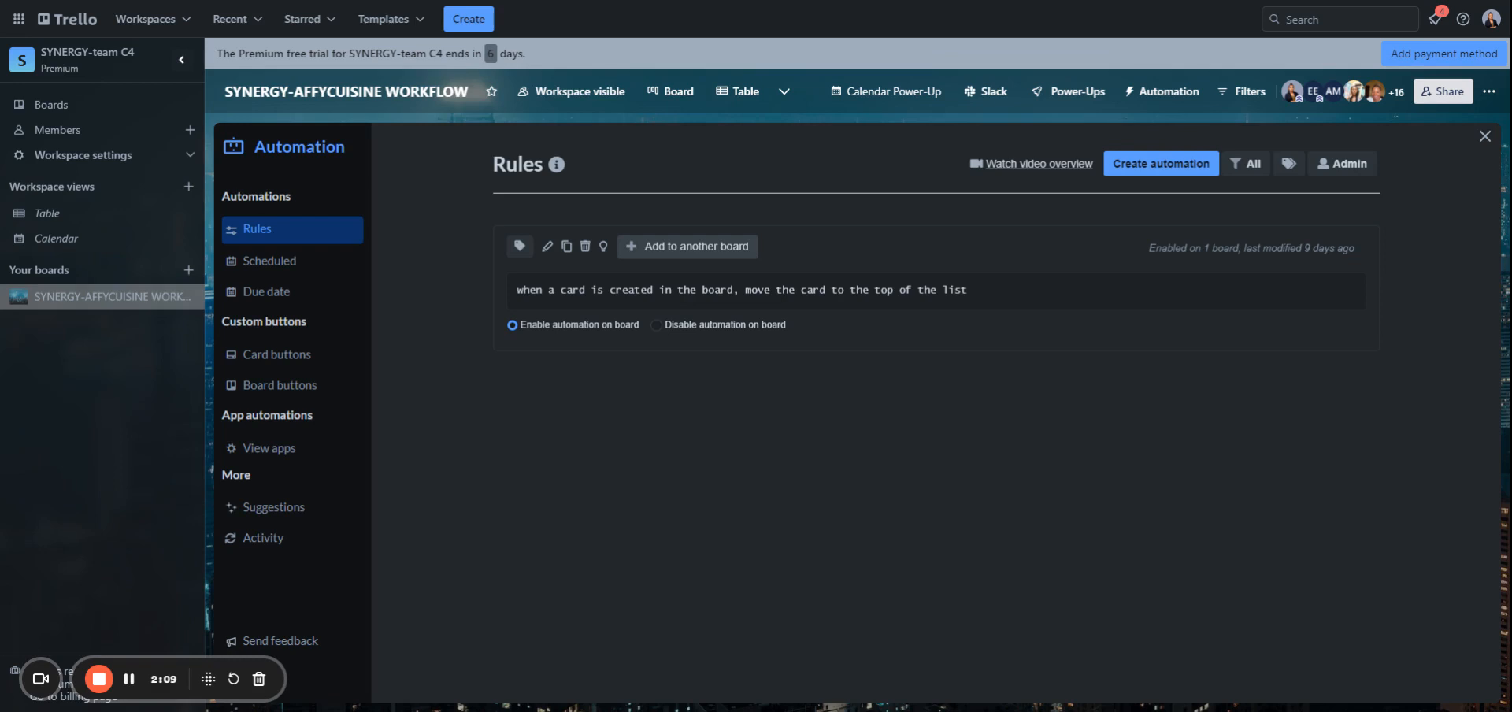
pyautogui.click(1191, 170)
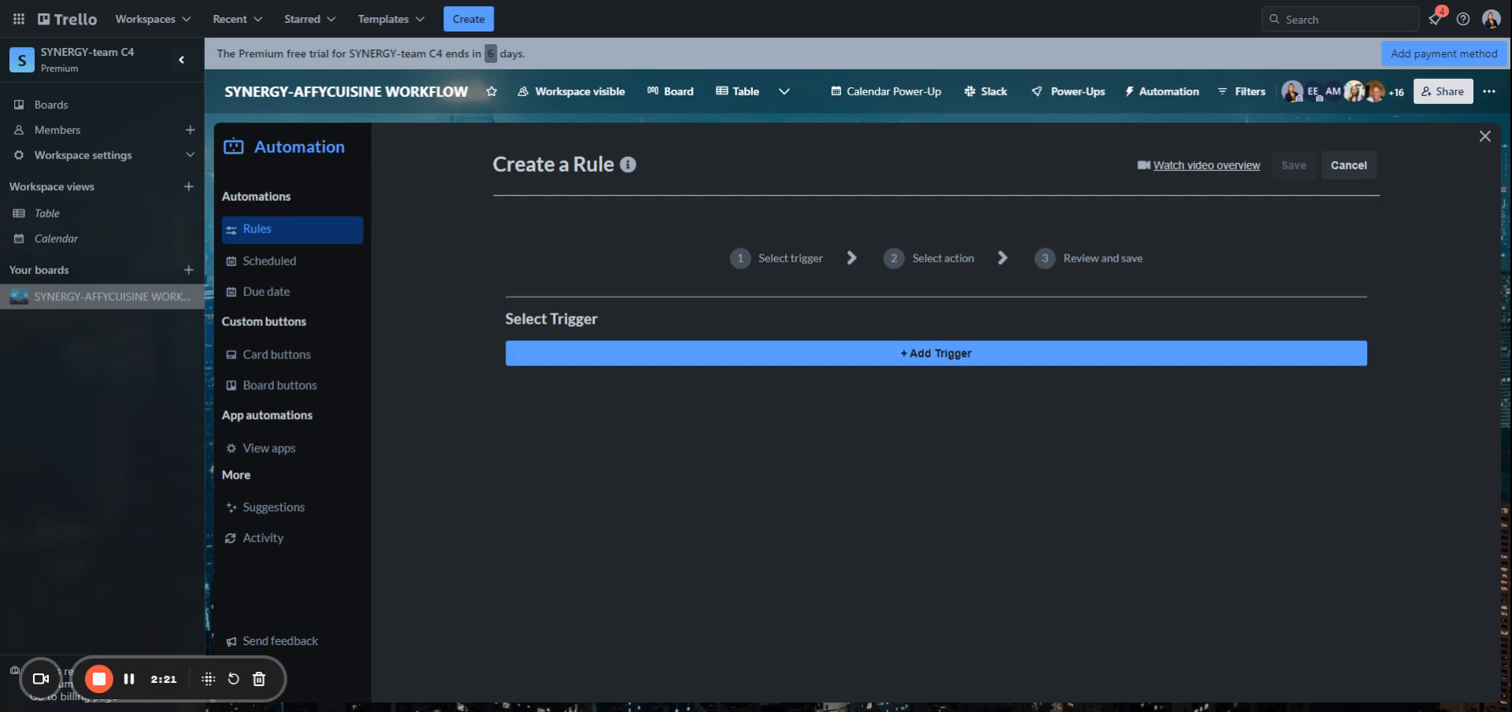
pyautogui.click(953, 356)
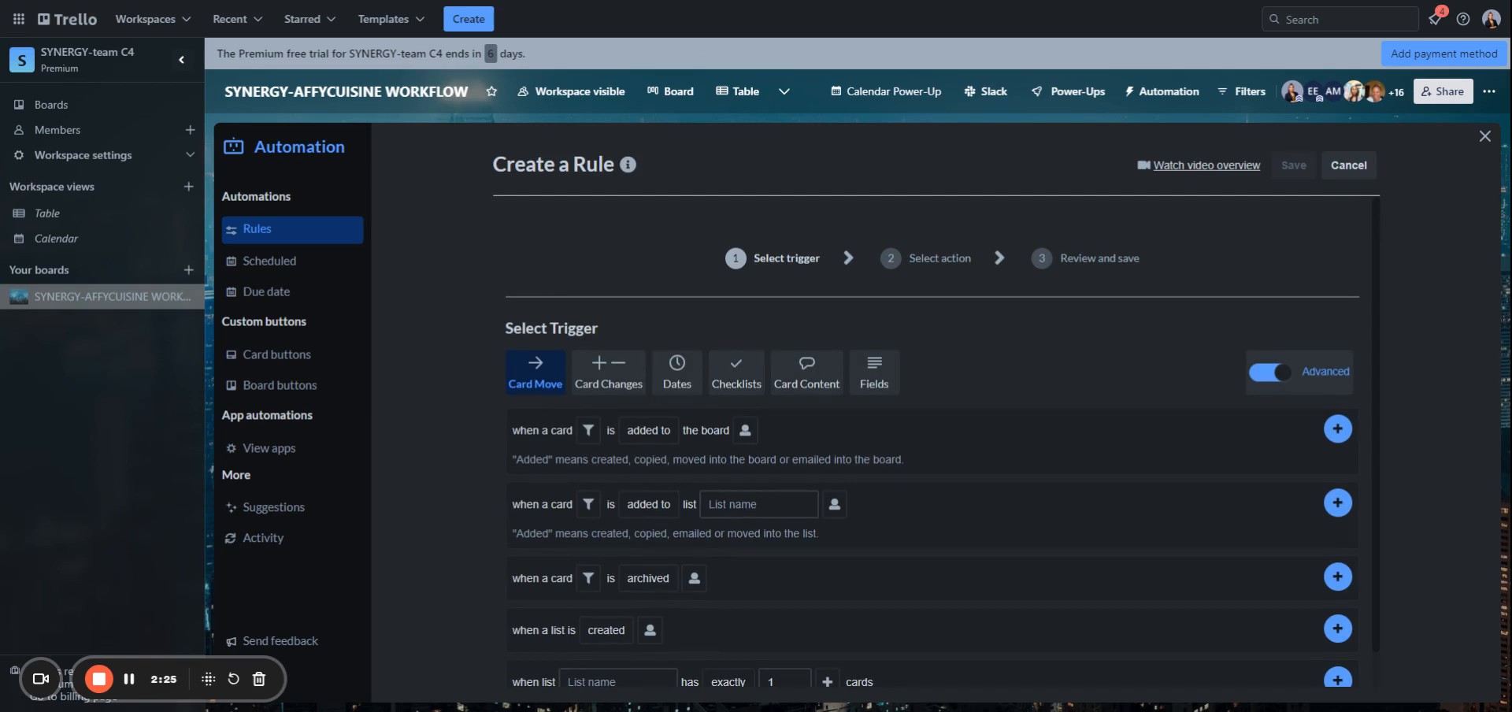
# - Configure the first card move trigger as a card being created in the board by anyone
pyautogui.click(648, 430)
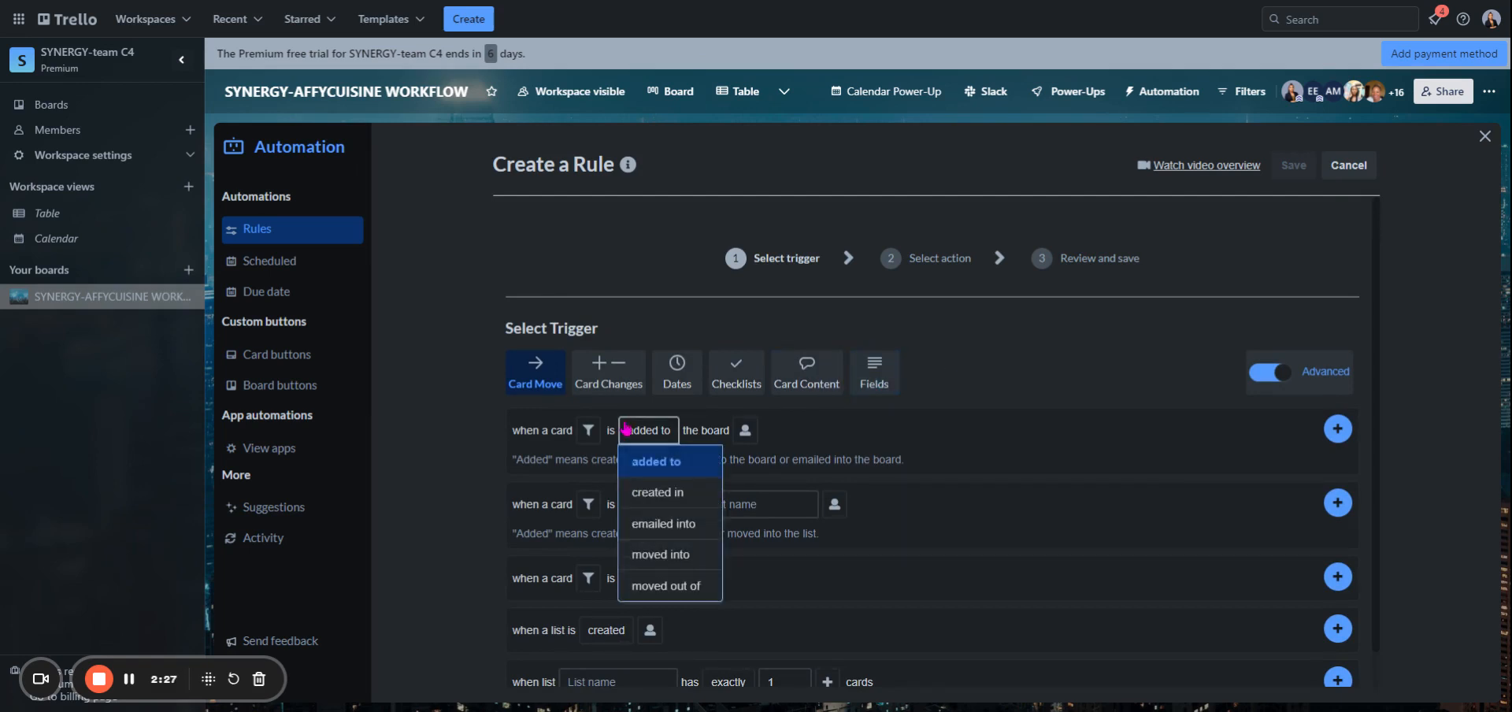
pyautogui.click(539, 429)
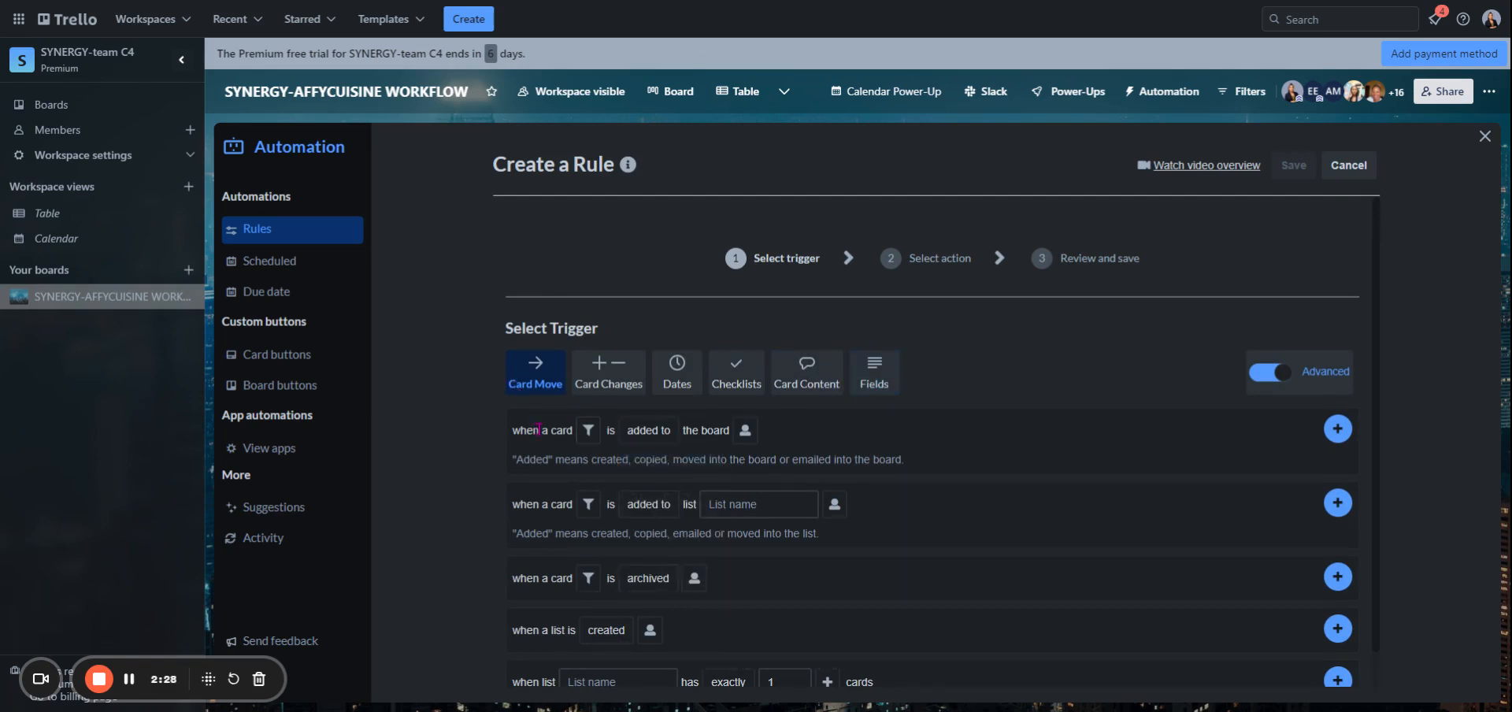
pyautogui.click(589, 430)
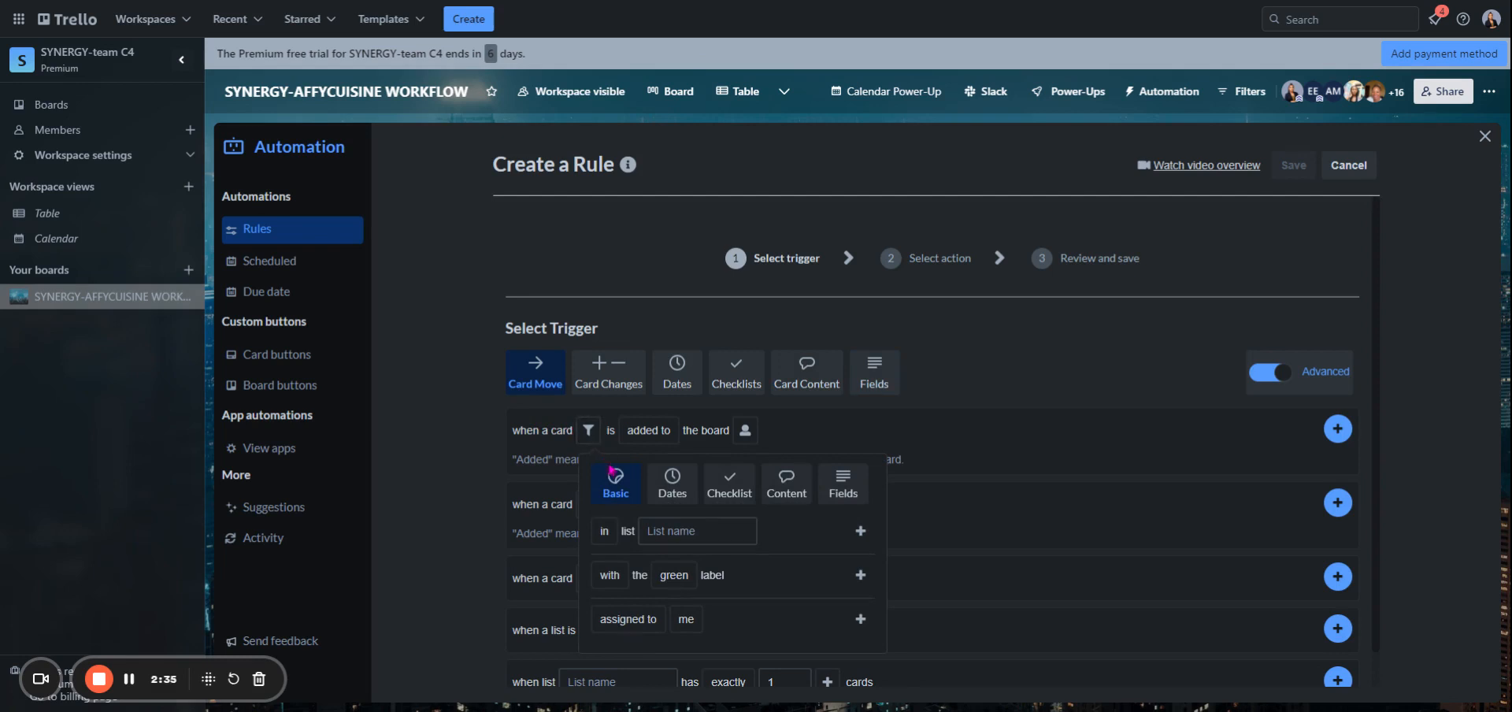
pyautogui.click(660, 531)
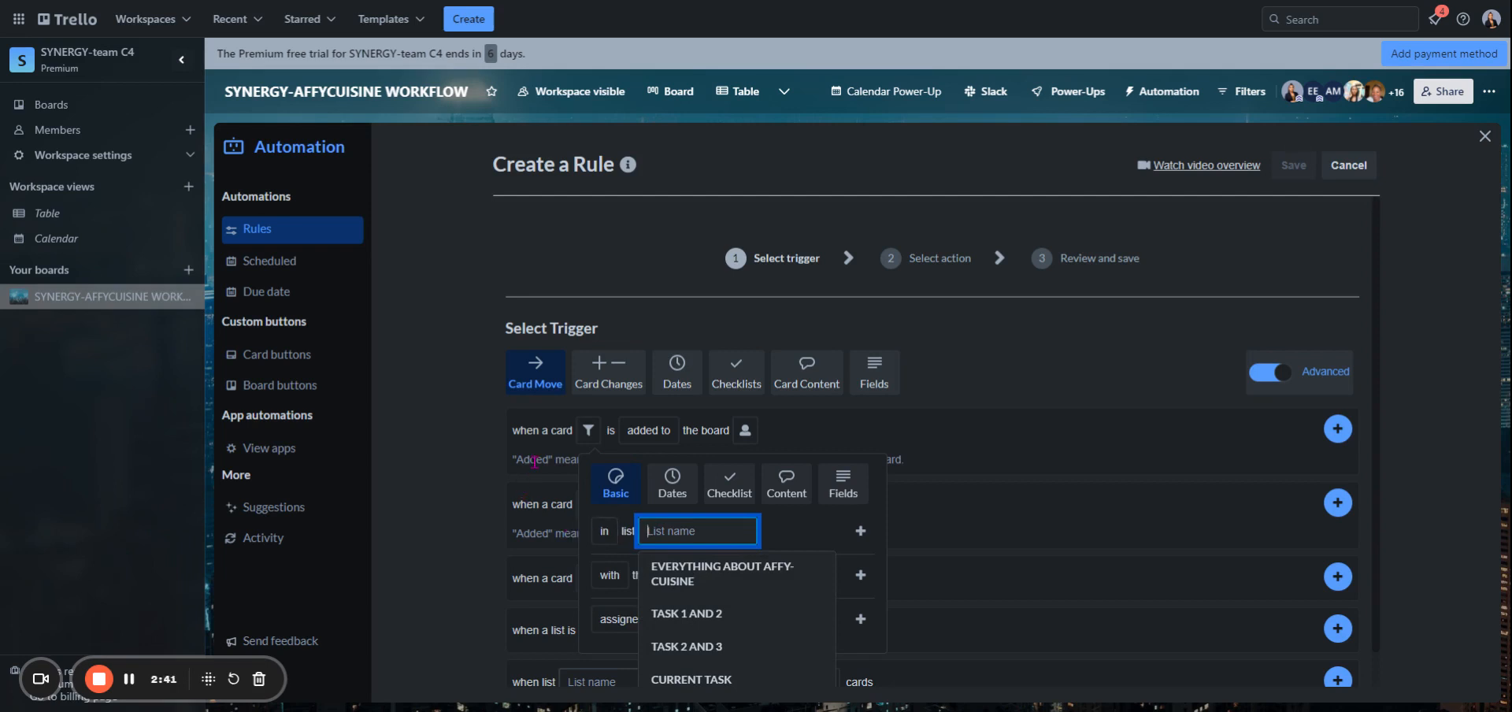
pyautogui.moveTo(672, 435)
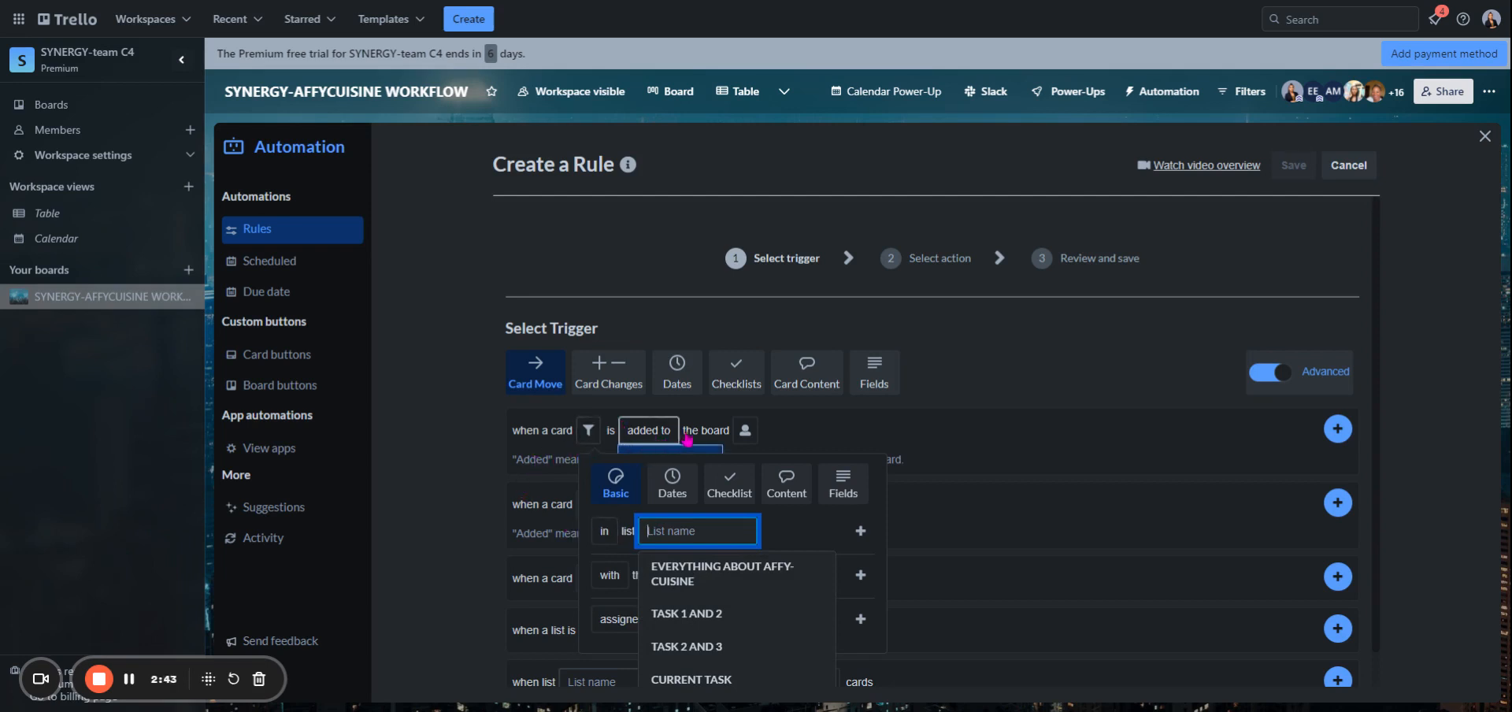
pyautogui.click(751, 434)
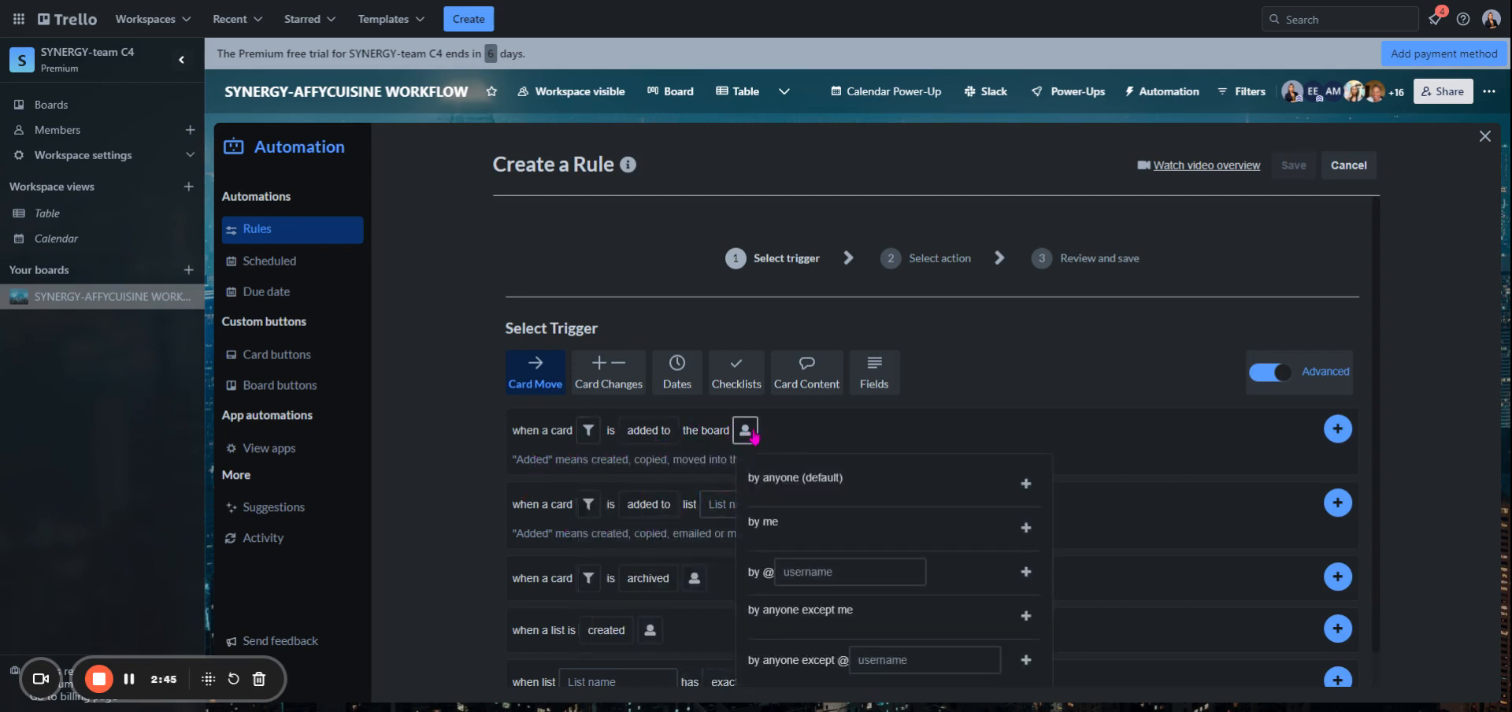
pyautogui.click(1025, 483)
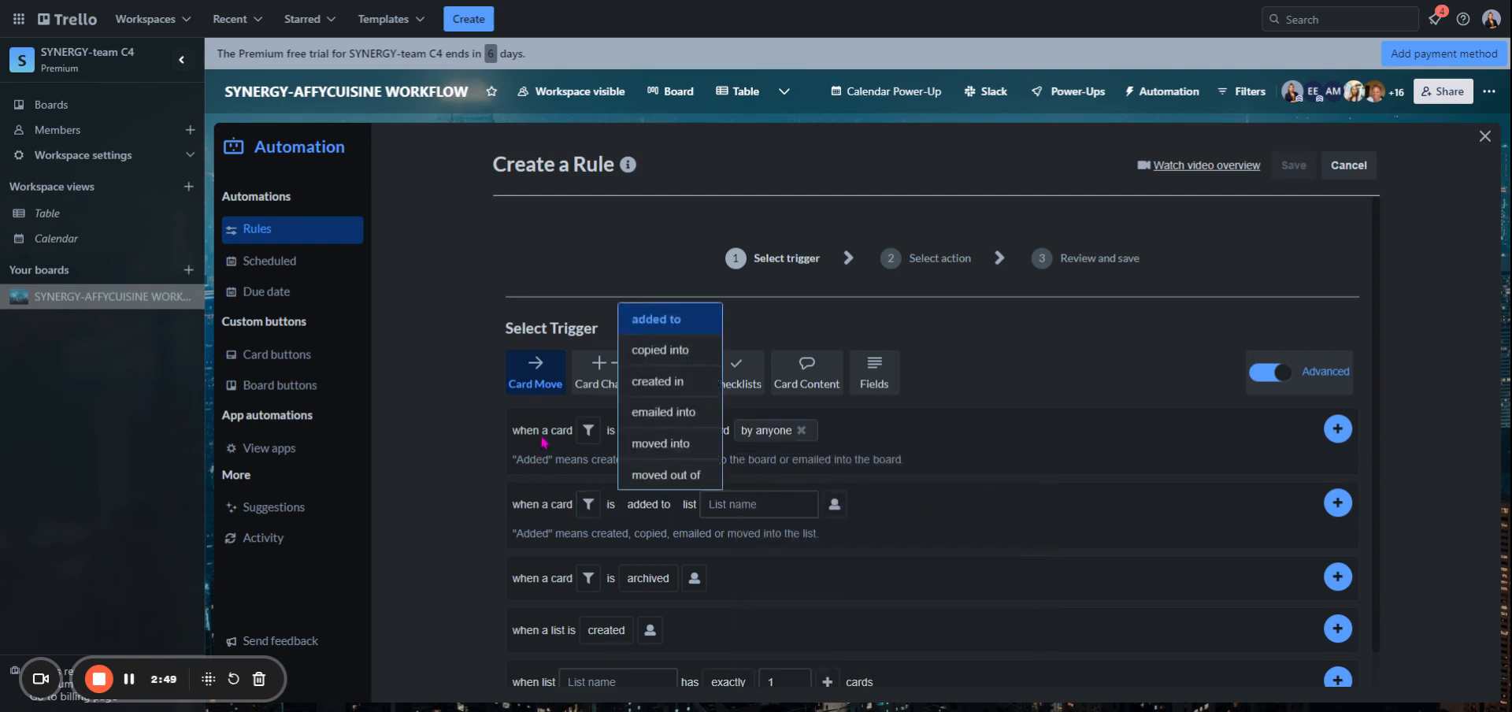
pyautogui.moveTo(670, 439)
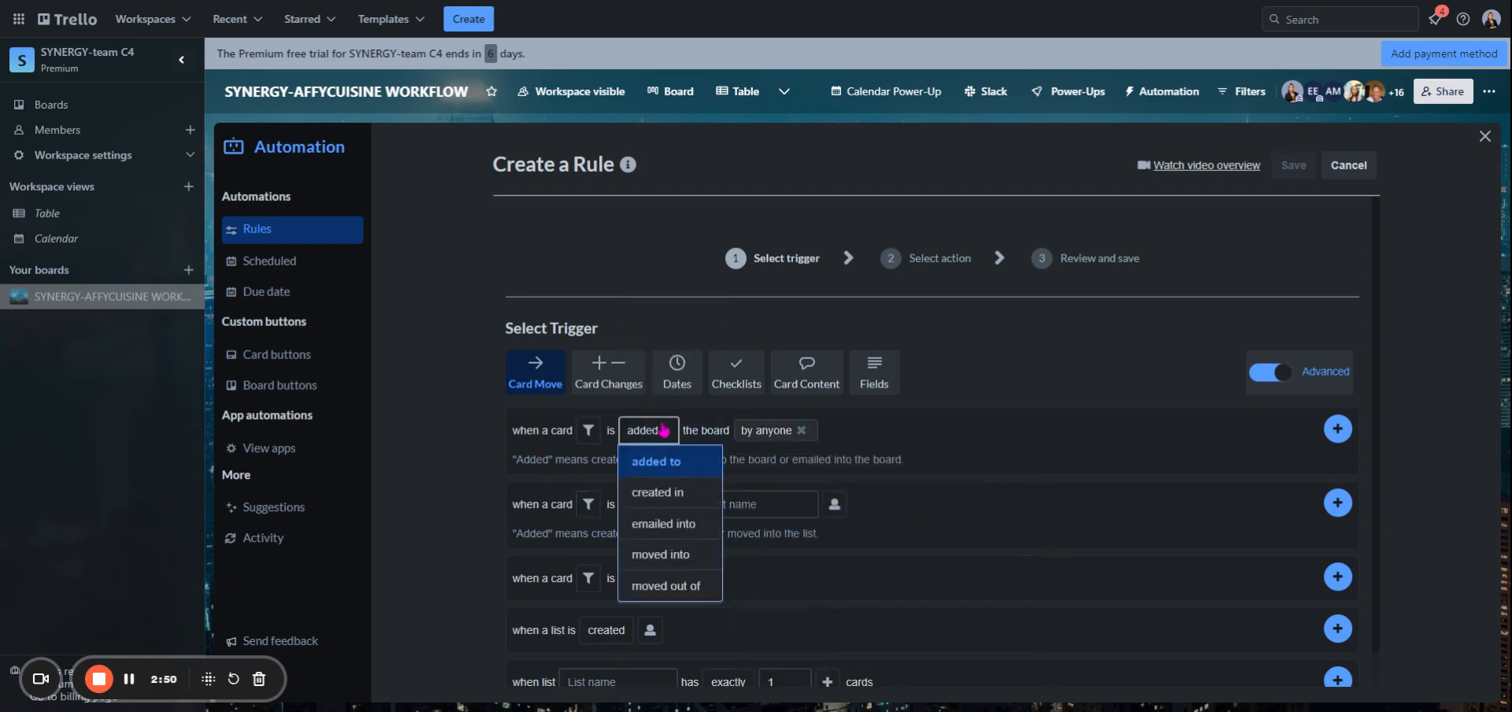
pyautogui.click(663, 494)
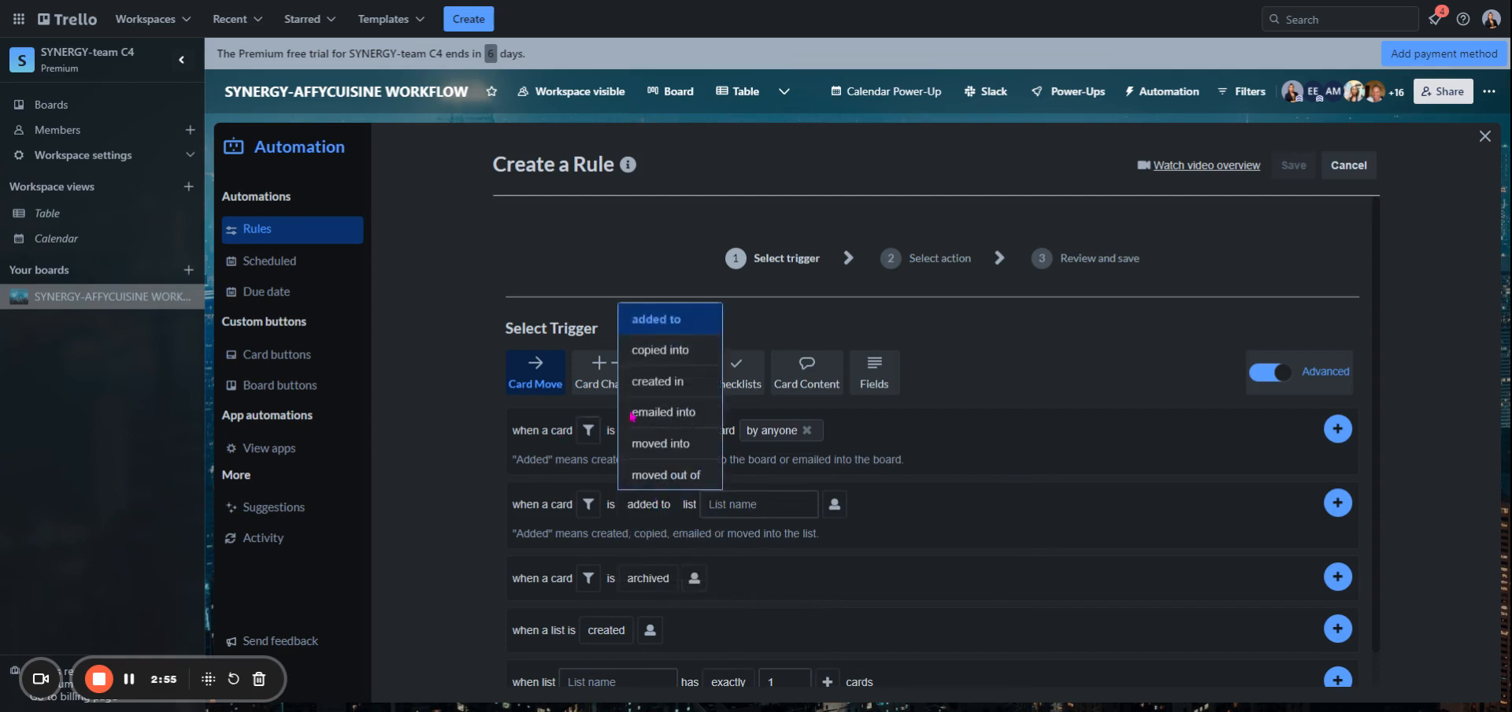
pyautogui.click(676, 429)
pyautogui.click(675, 428)
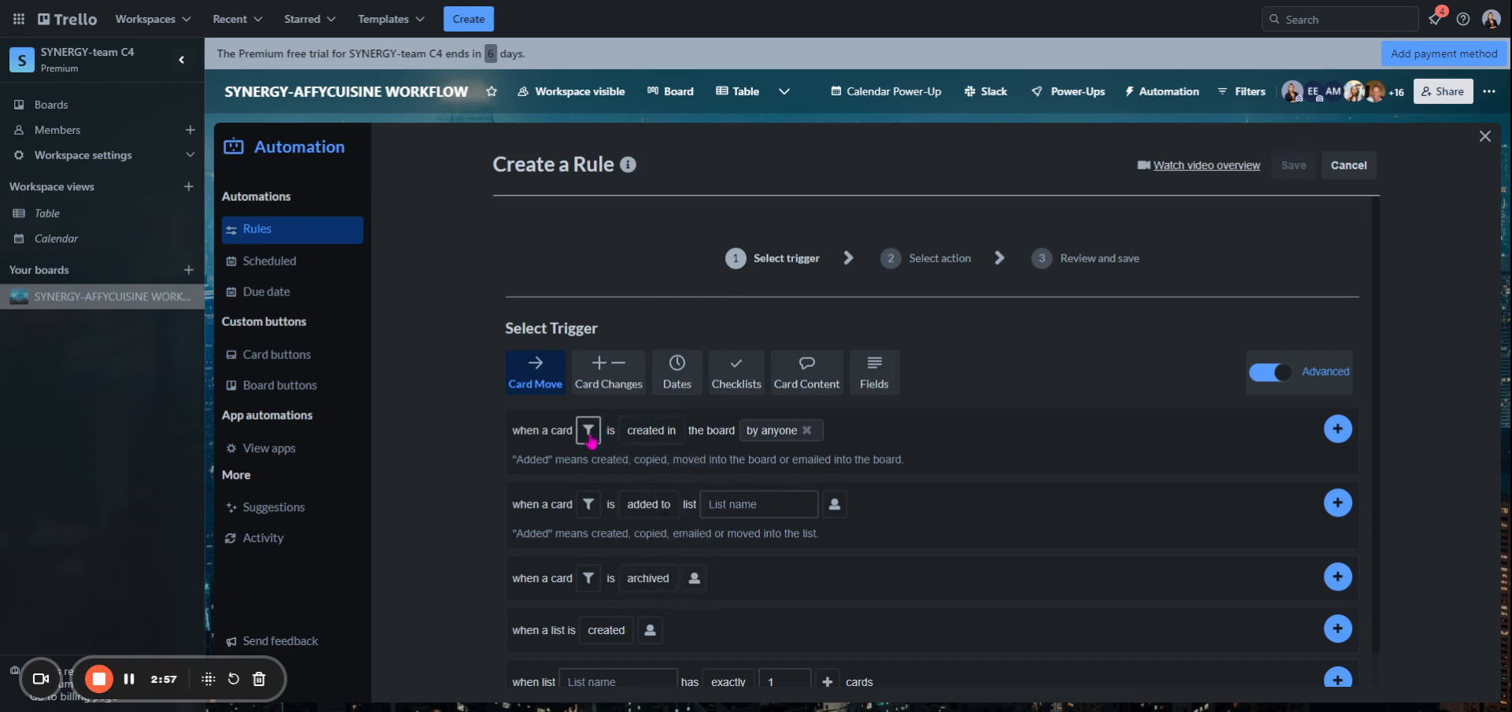
pyautogui.click(588, 431)
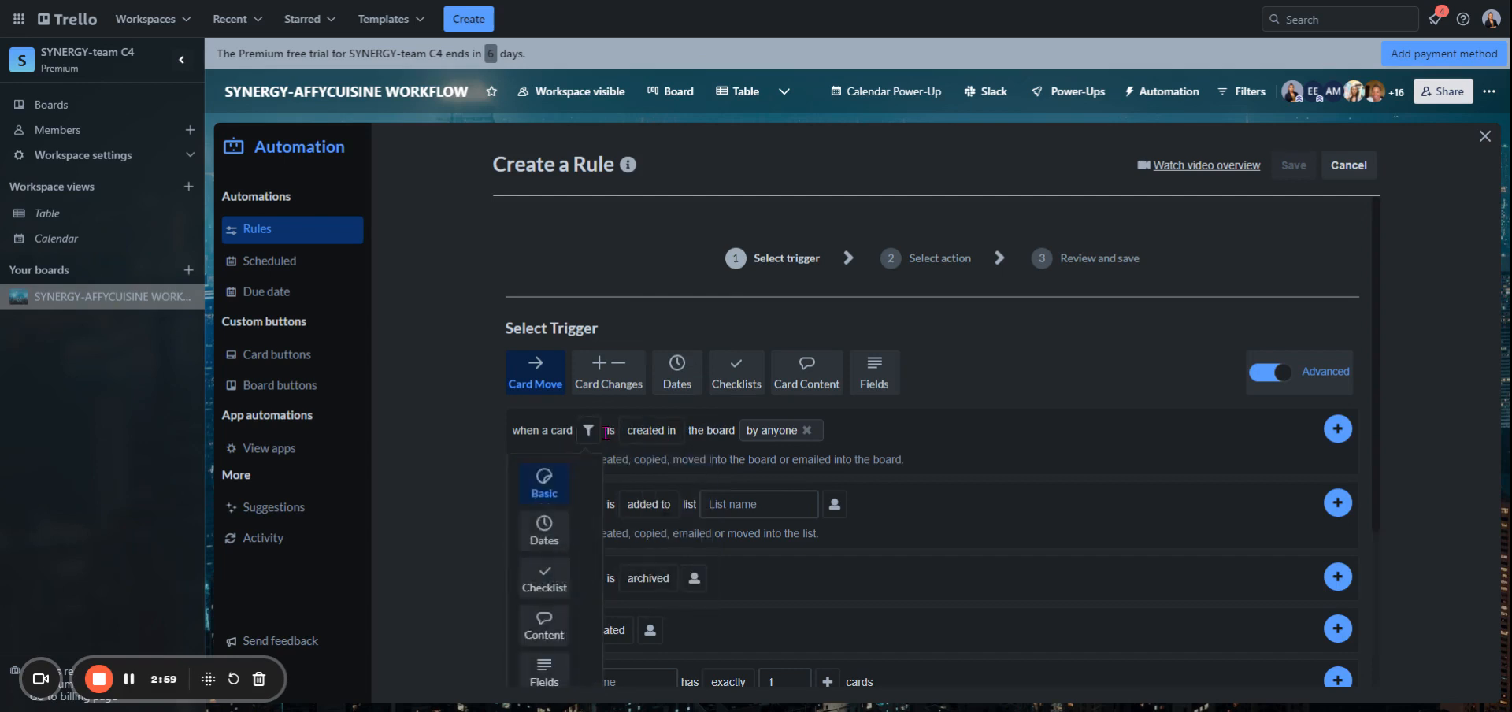
pyautogui.click(651, 430)
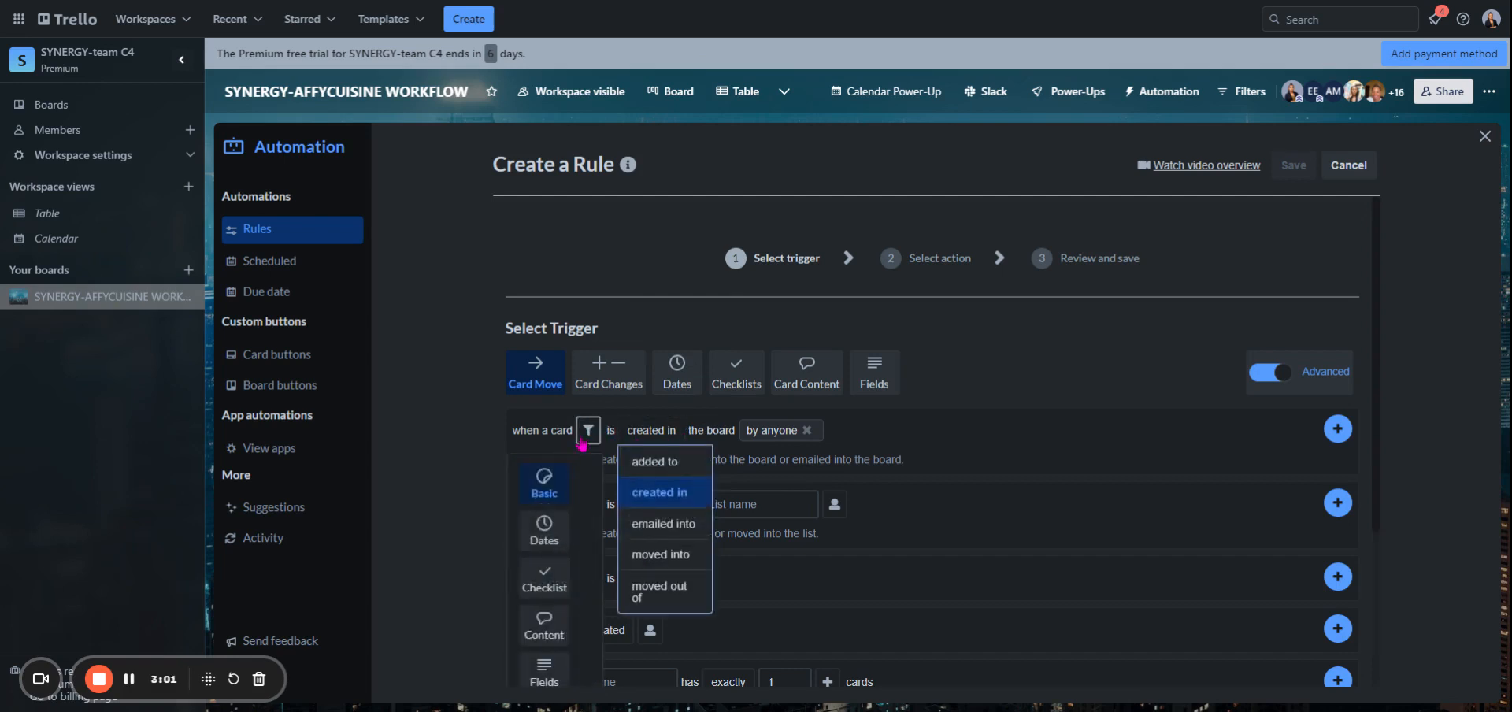
pyautogui.click(650, 430)
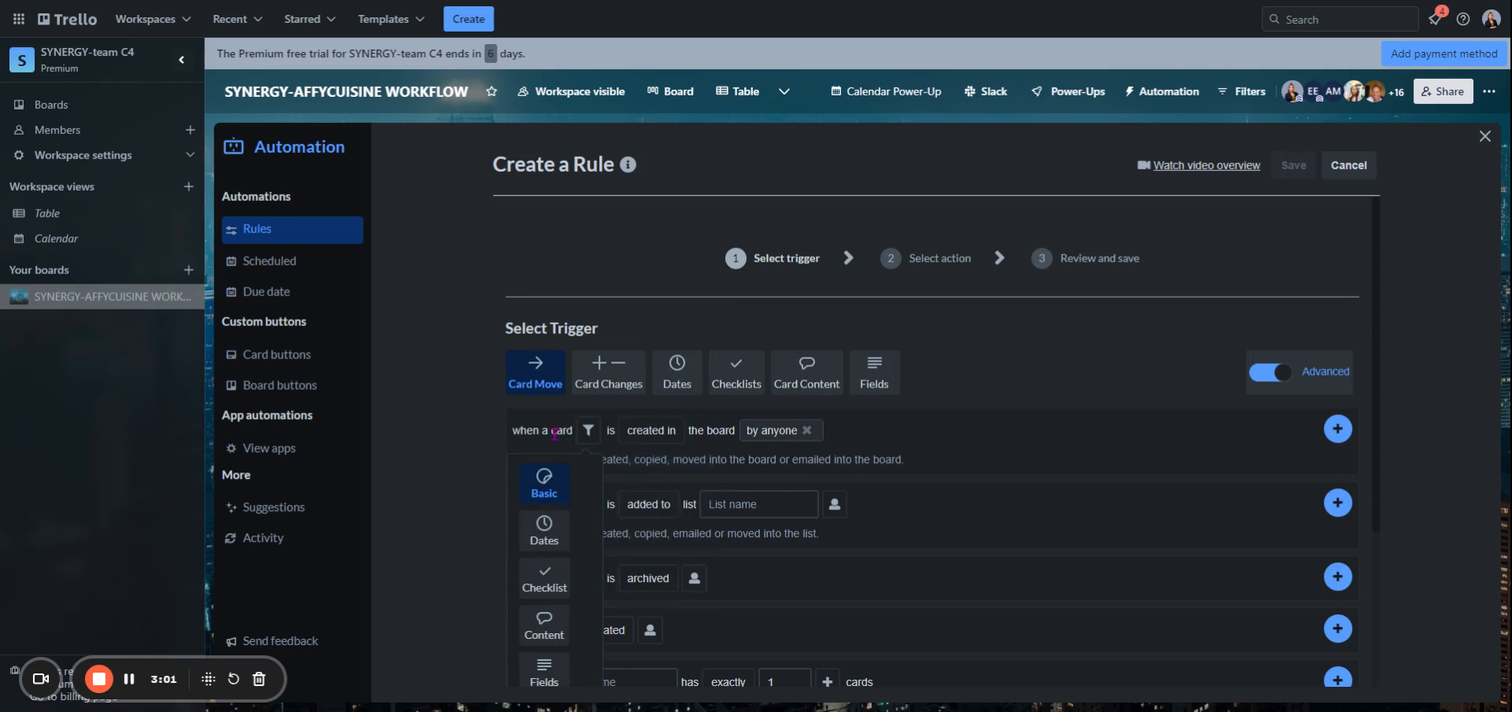
pyautogui.click(623, 439)
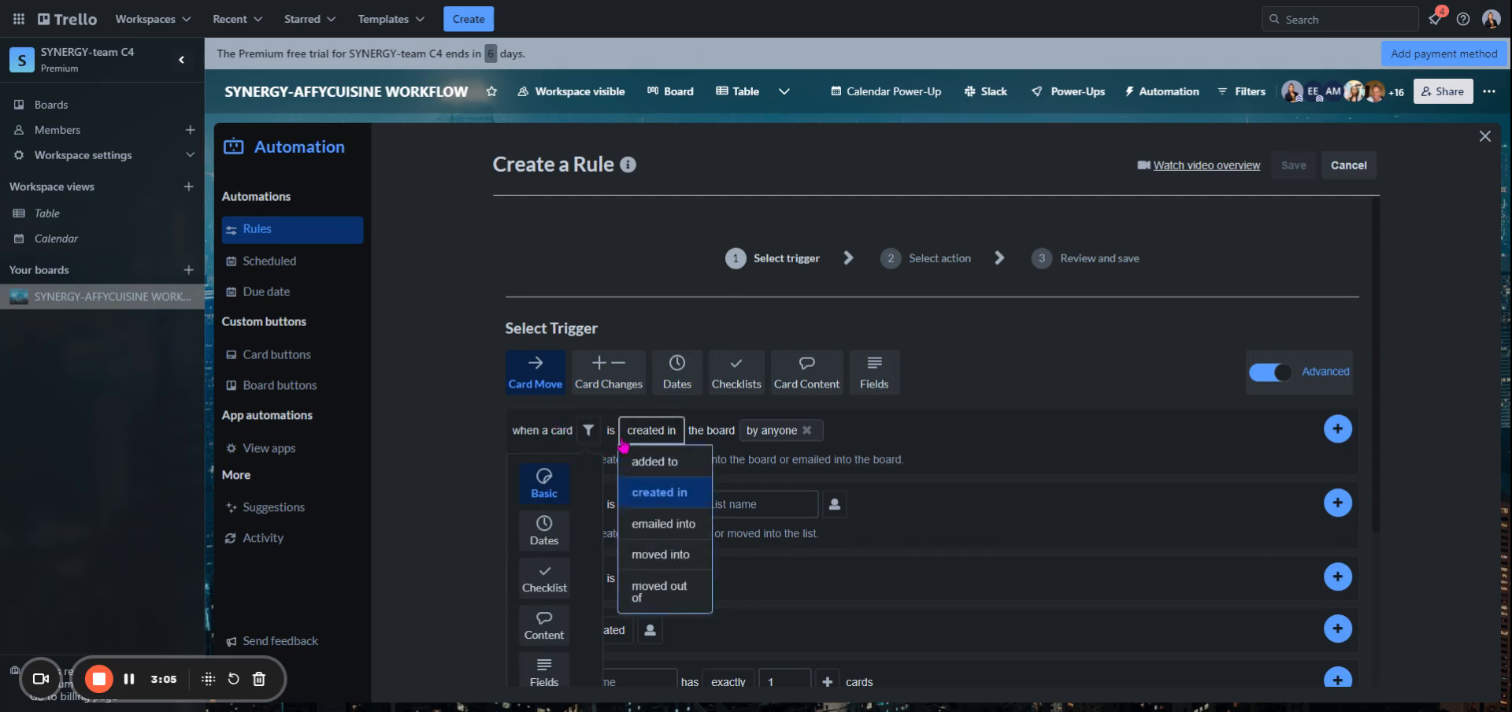
pyautogui.click(625, 434)
pyautogui.click(635, 433)
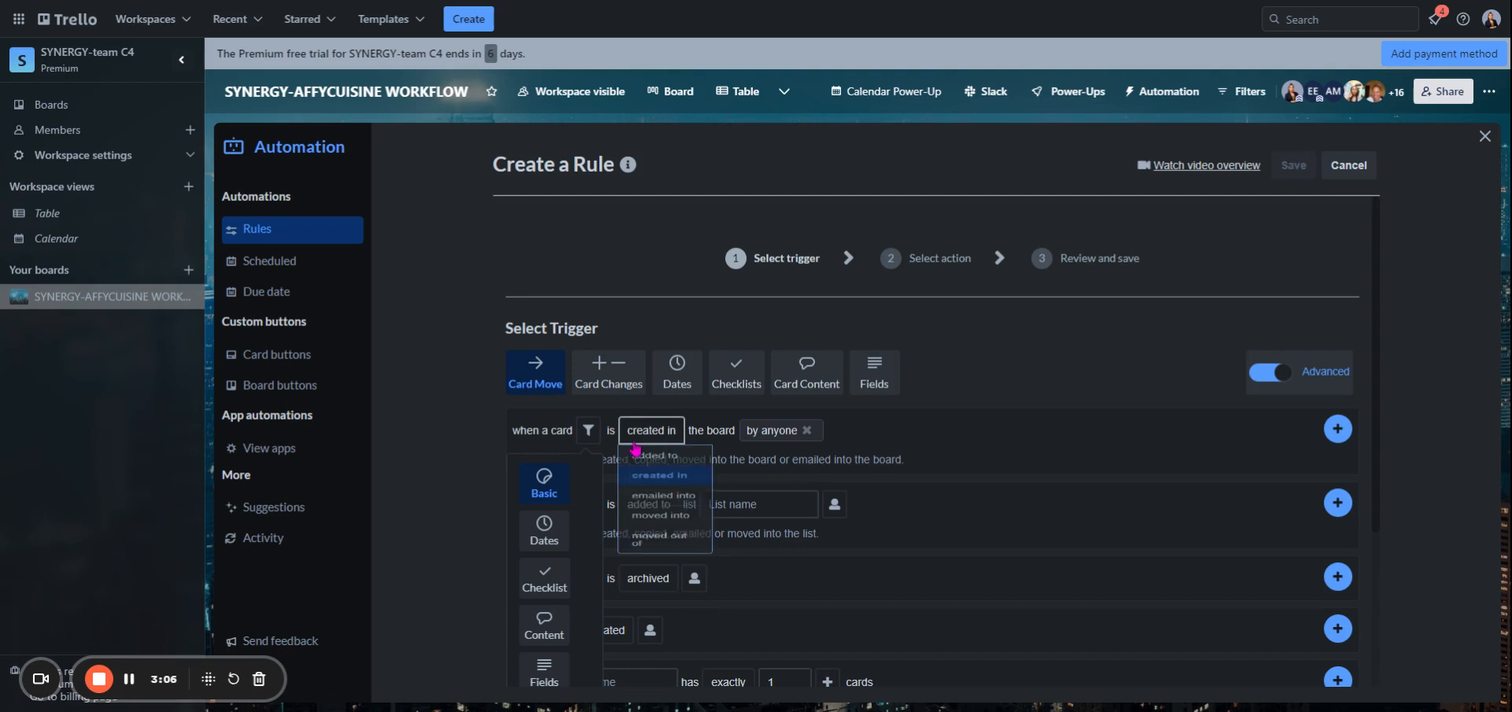
pyautogui.click(735, 433)
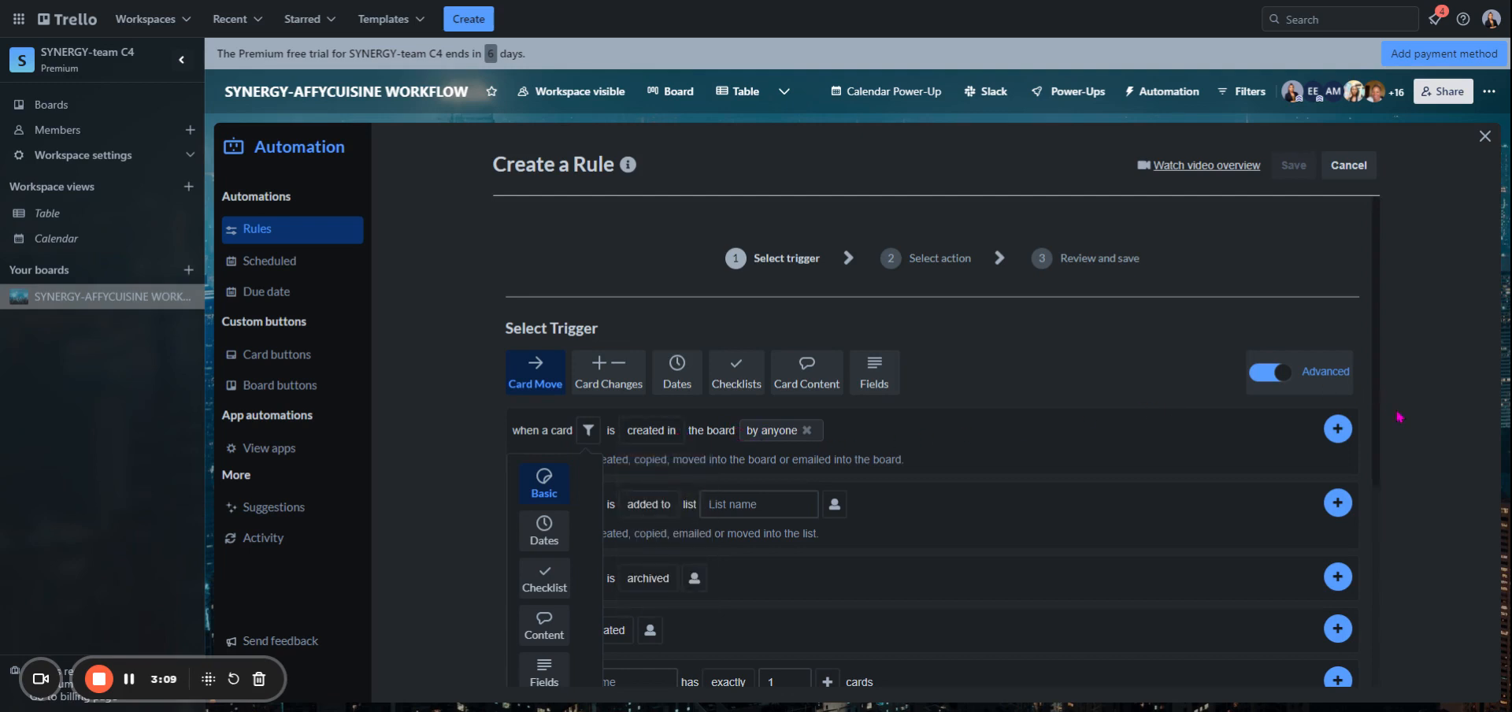
# - Add the card-created trigger to the rule and set the action to move the card to the top of the CURRENT TASK list
pyautogui.click(1343, 431)
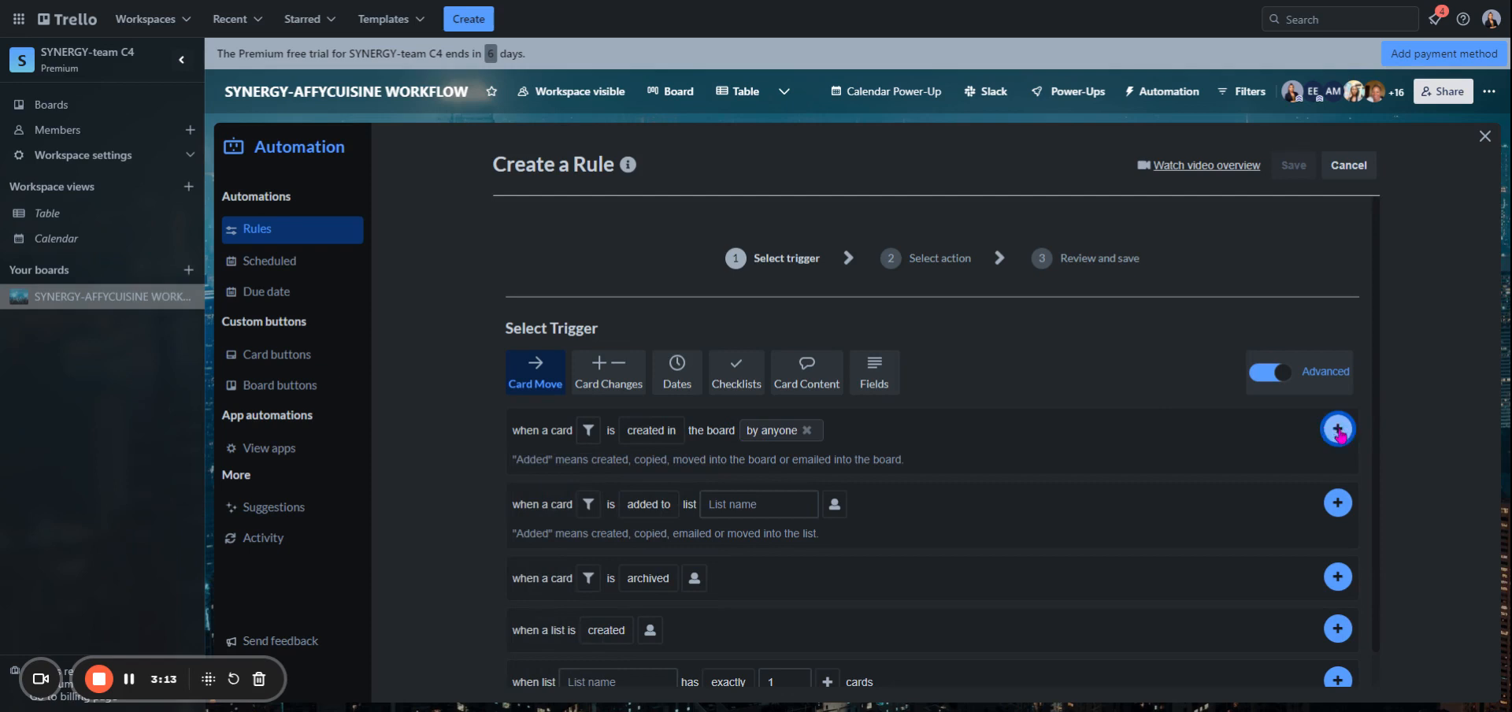
pyautogui.click(1339, 432)
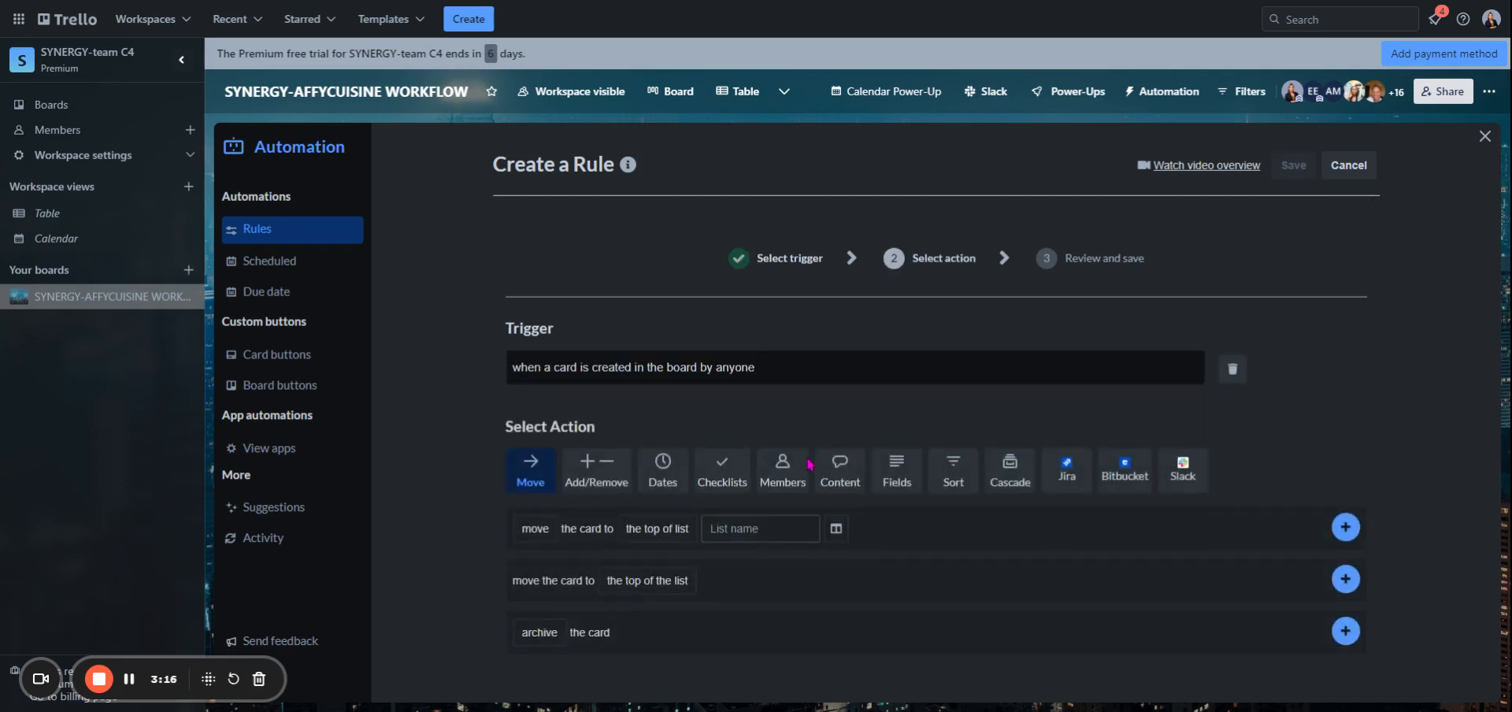
pyautogui.click(536, 529)
pyautogui.click(605, 531)
pyautogui.click(630, 530)
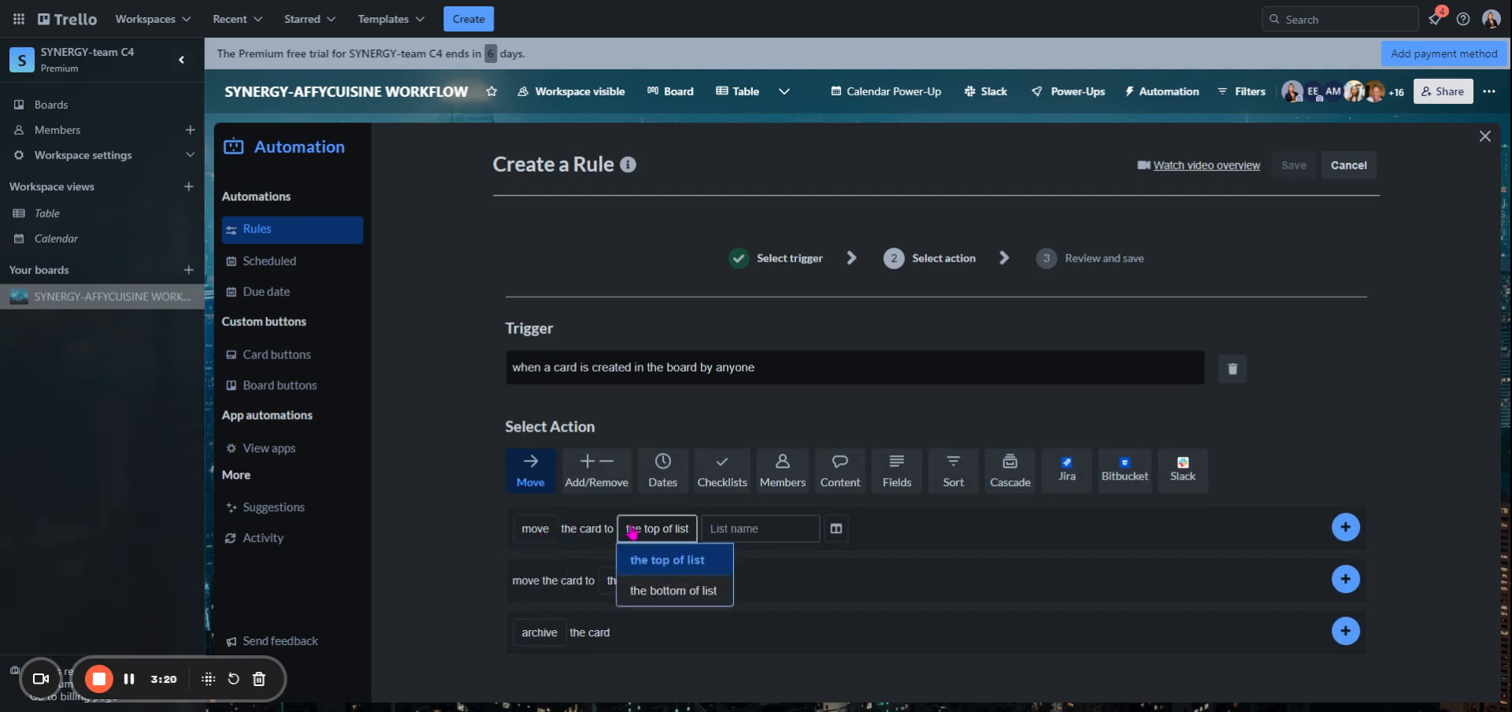
pyautogui.click(657, 565)
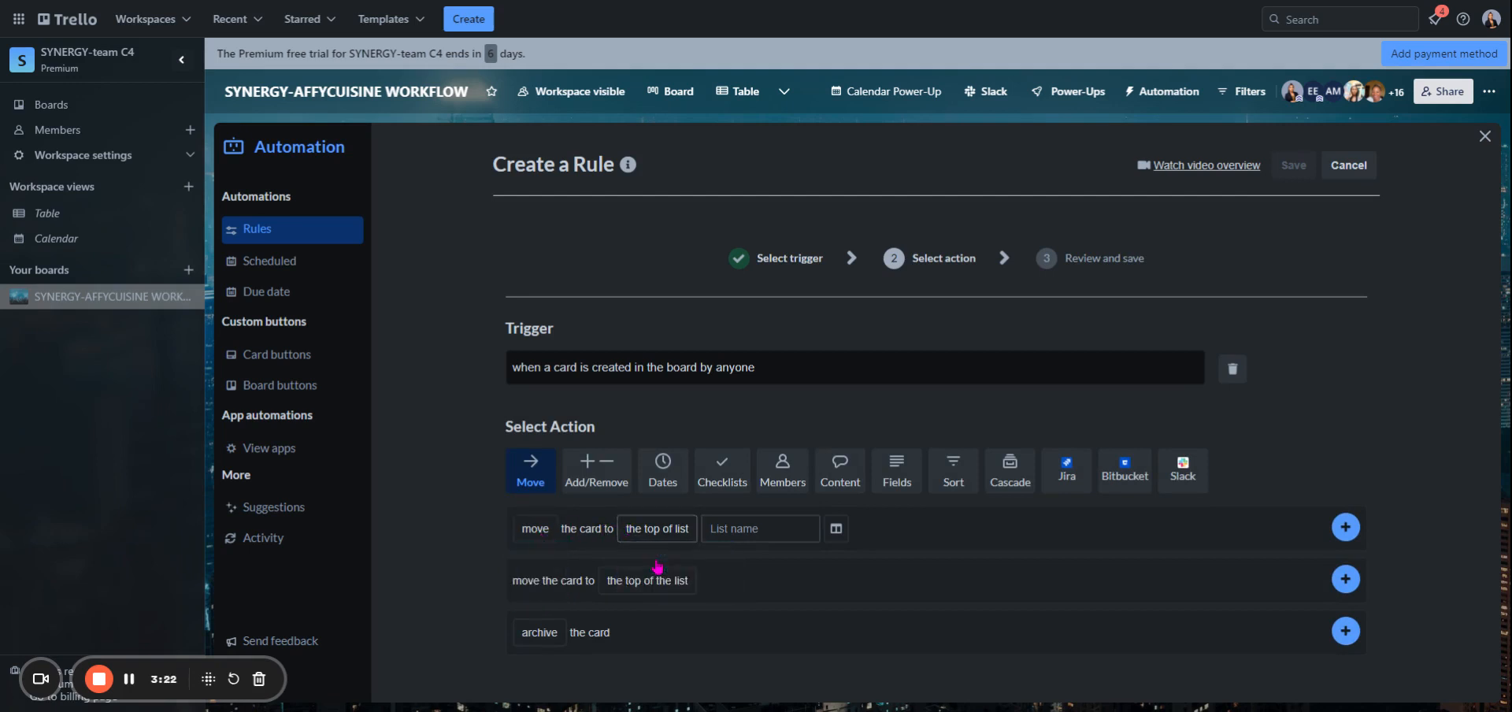
pyautogui.click(749, 530)
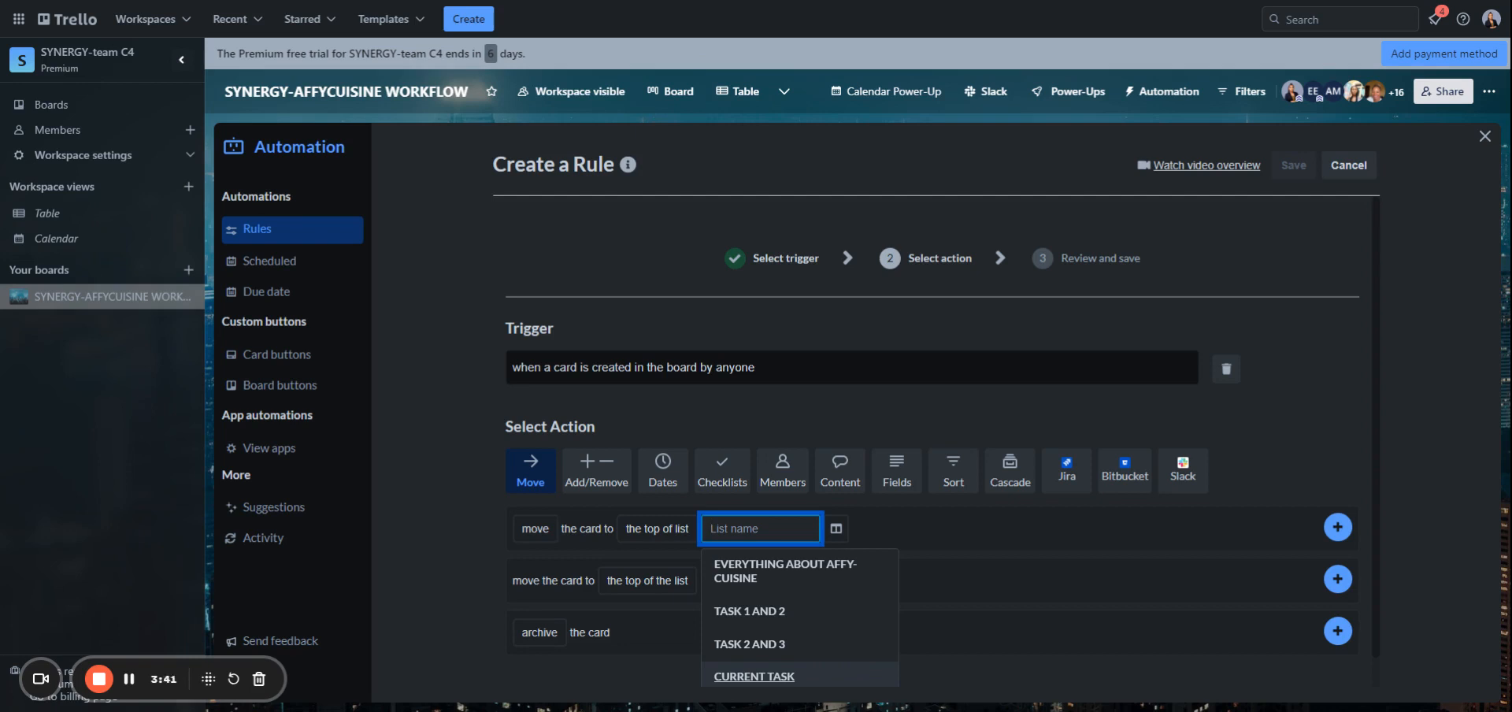
pyautogui.click(751, 678)
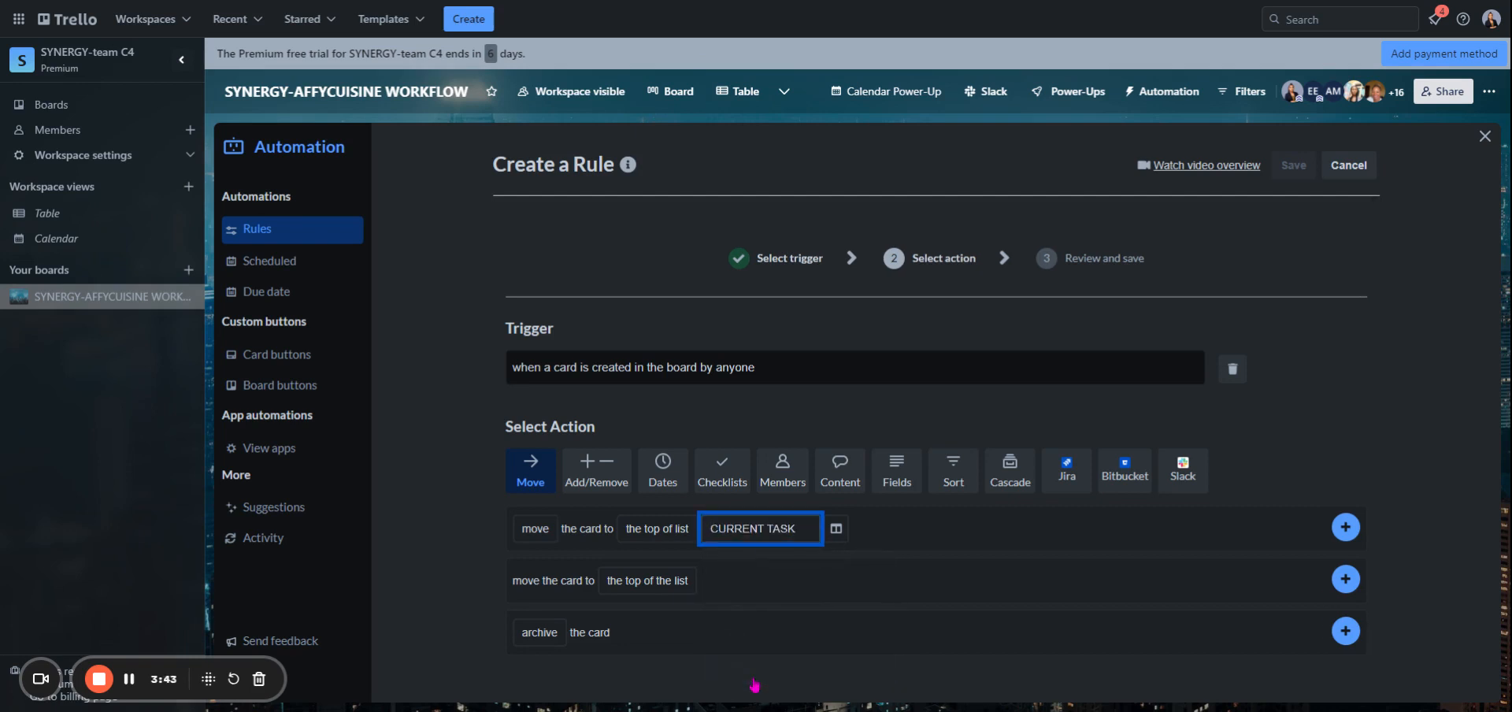
pyautogui.click(551, 531)
pyautogui.click(541, 554)
pyautogui.click(657, 529)
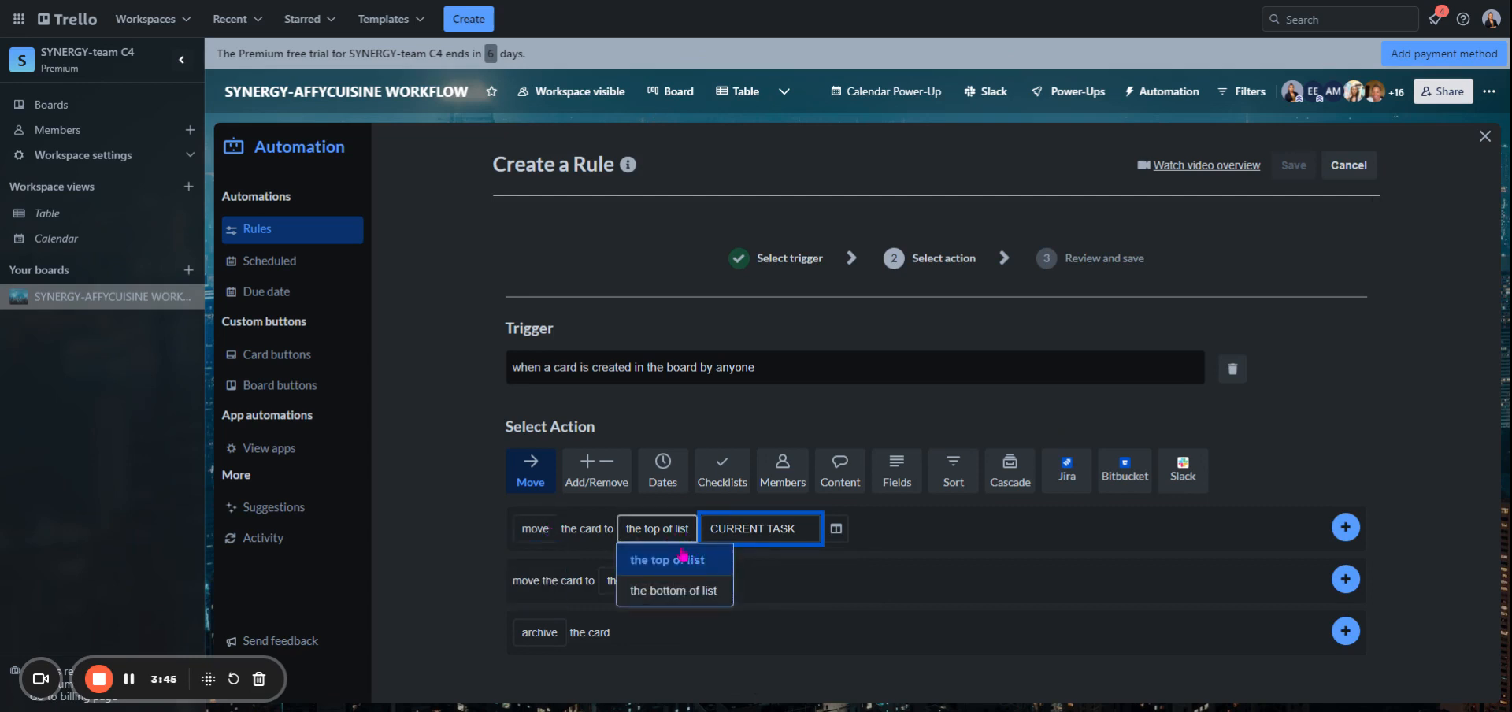
pyautogui.click(794, 540)
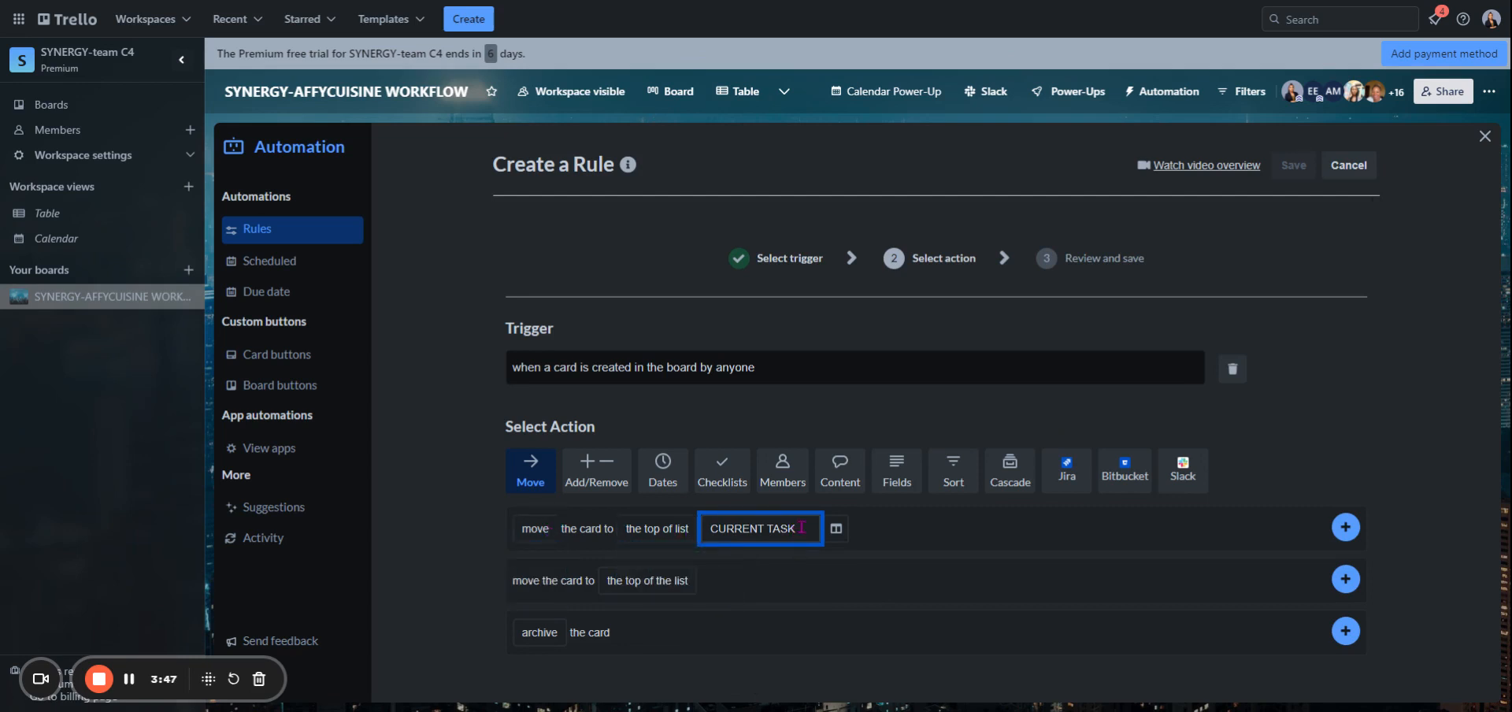
pyautogui.click(804, 528)
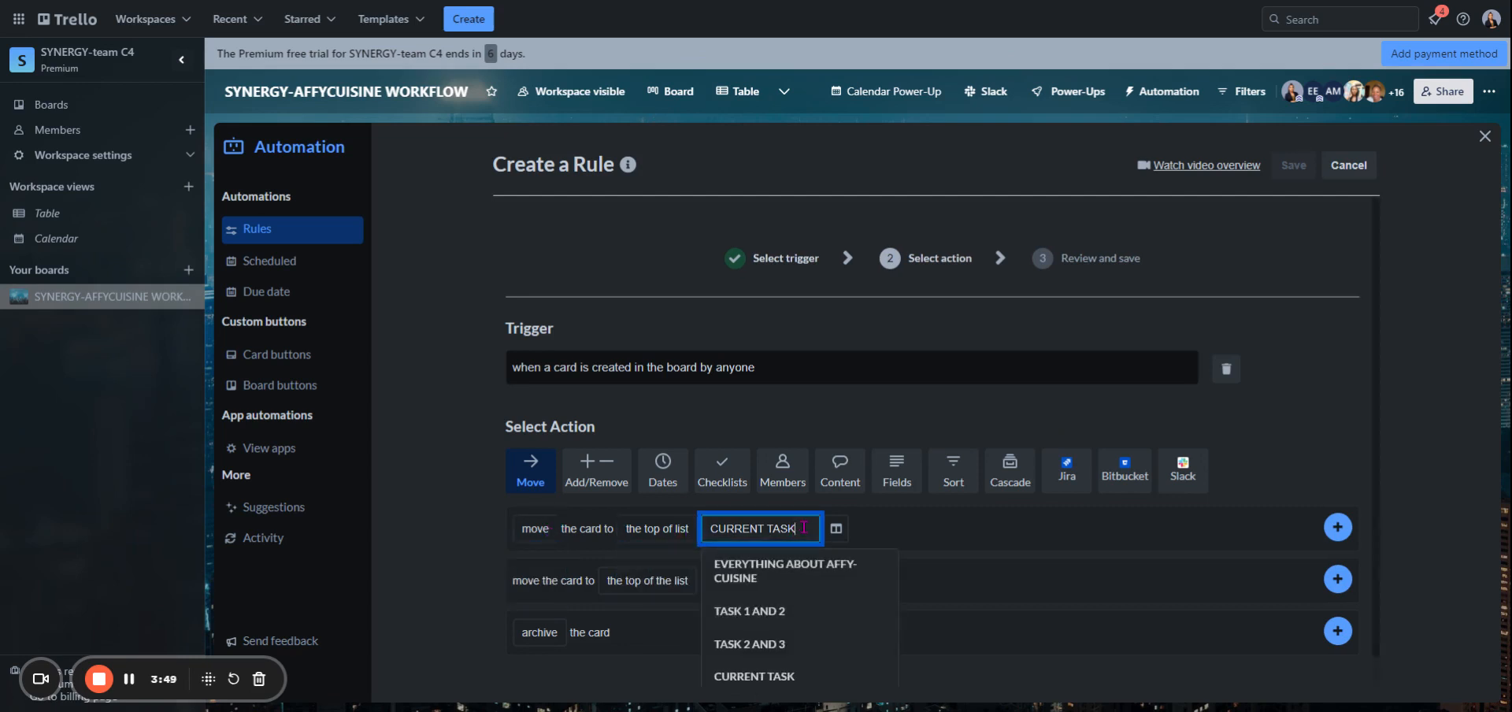
# - Add the move action with SYNERGY-AFFYCUISINE WORKFLOW as its destination board and save the rule
pyautogui.click(836, 527)
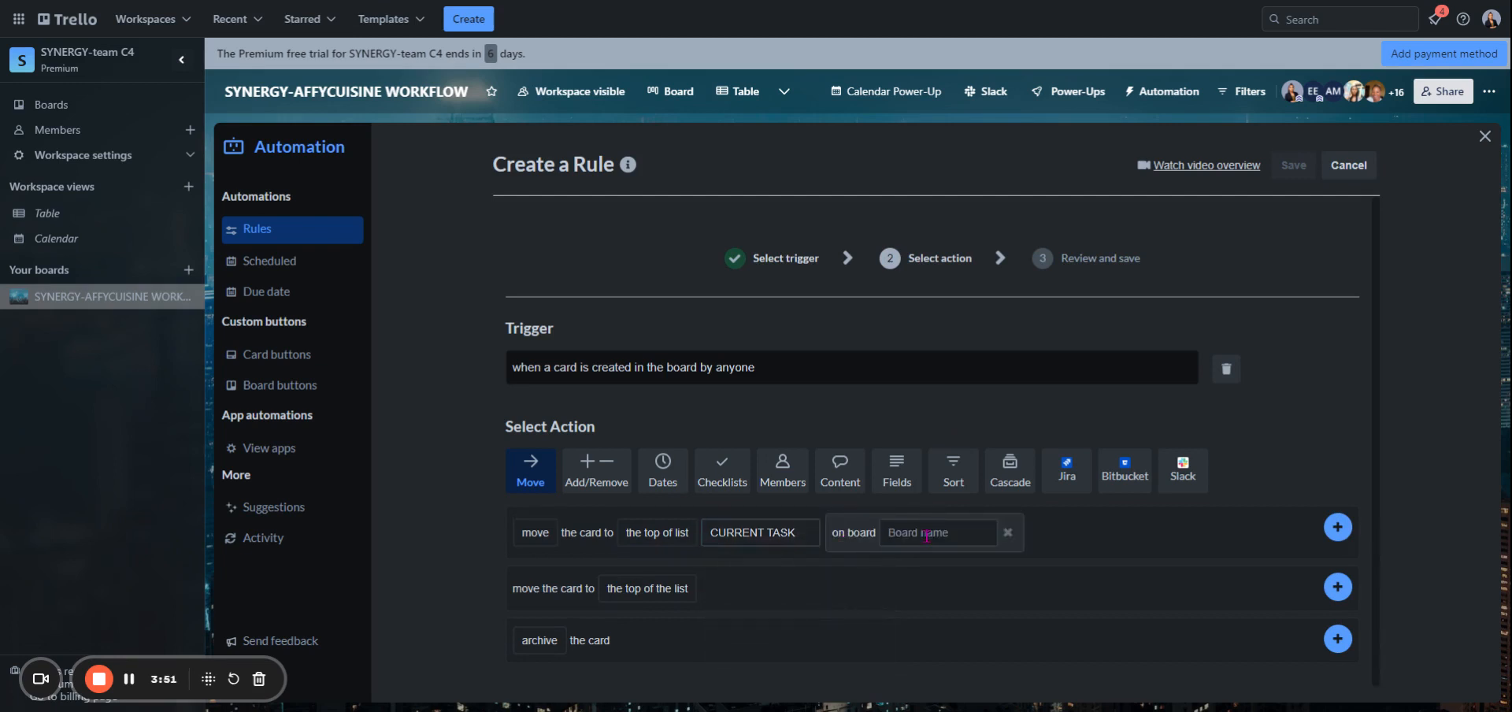
pyautogui.click(926, 534)
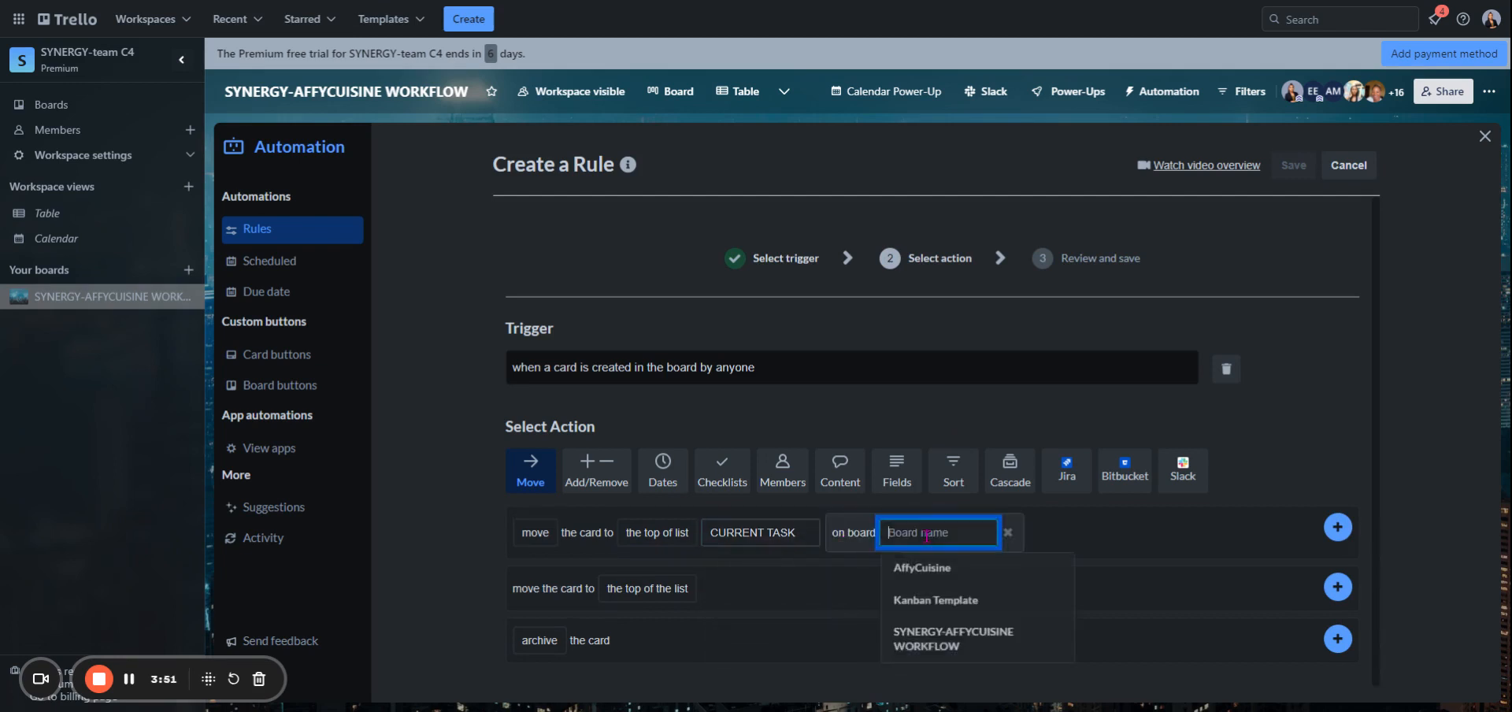
pyautogui.click(966, 648)
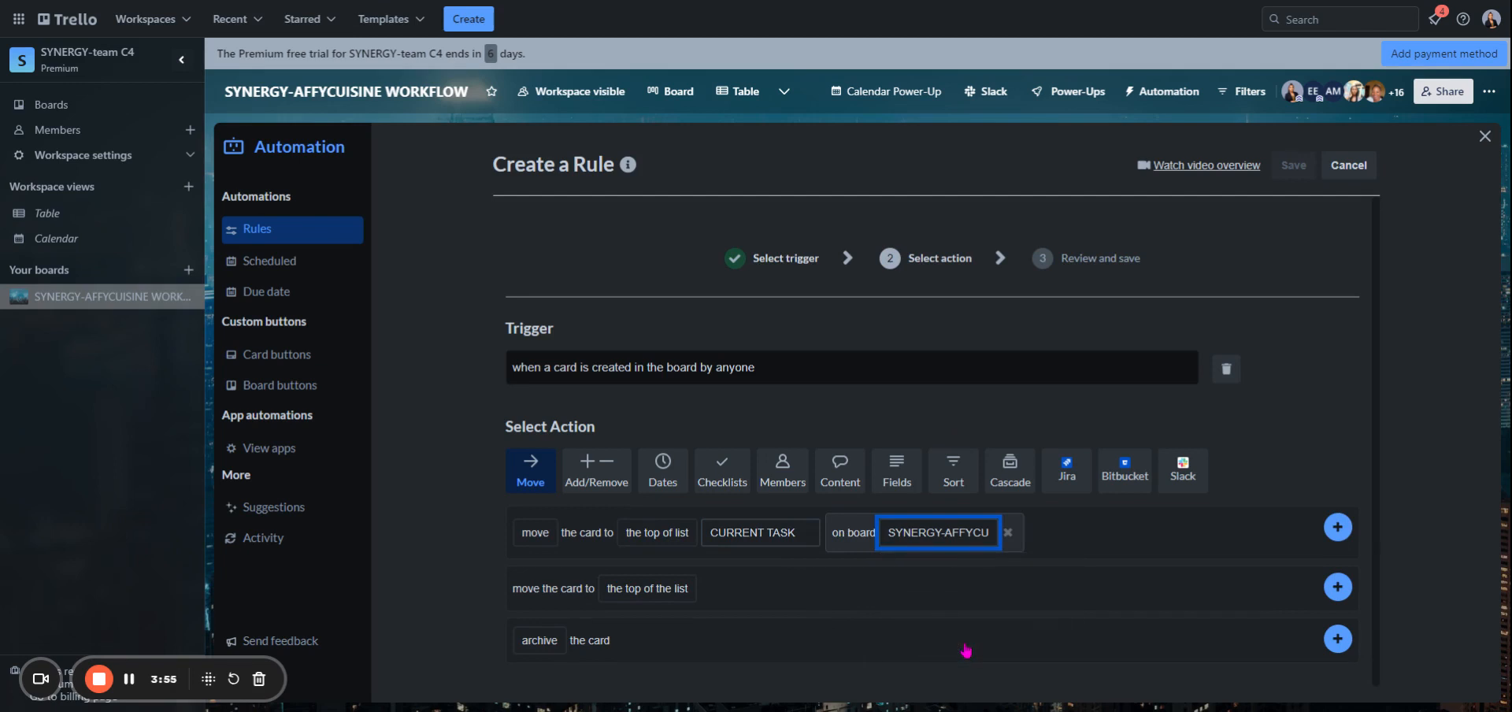
pyautogui.click(1337, 527)
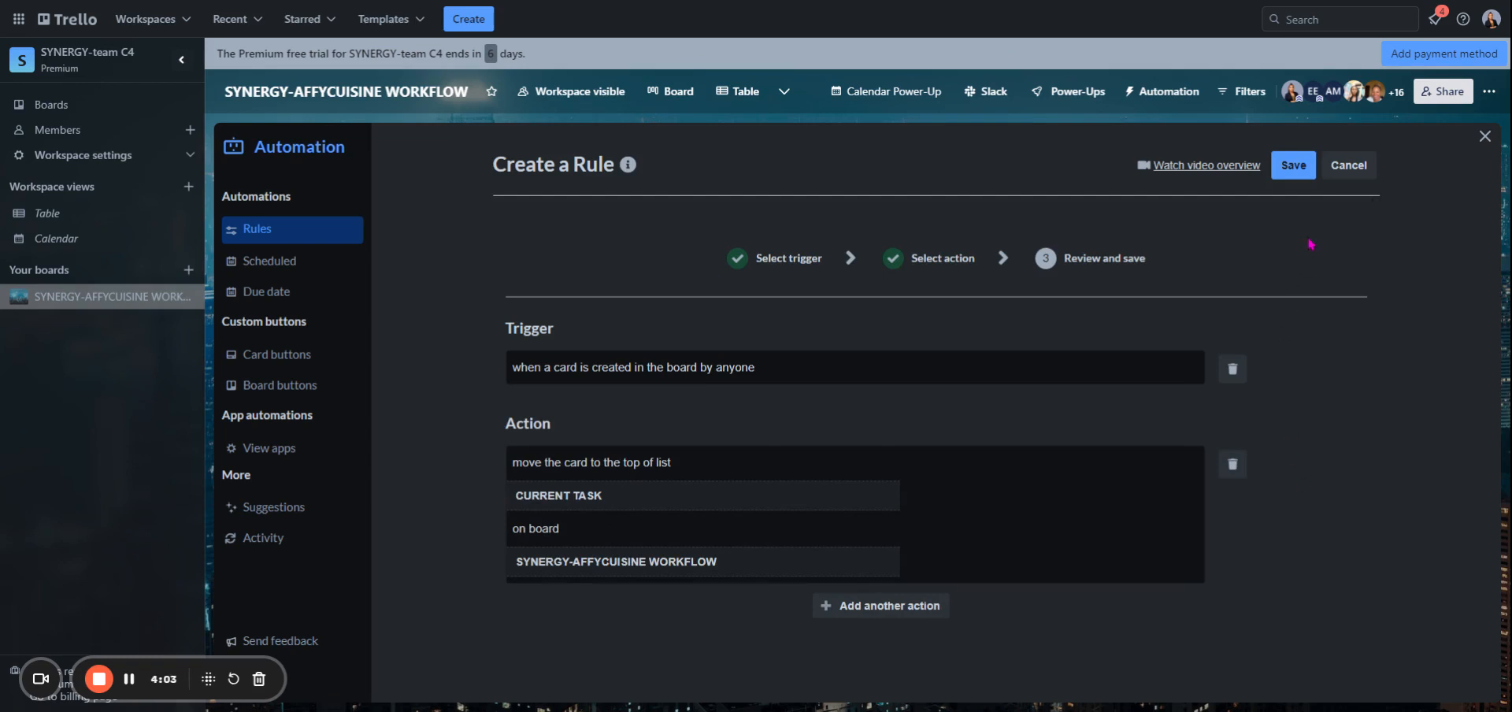
pyautogui.click(1295, 169)
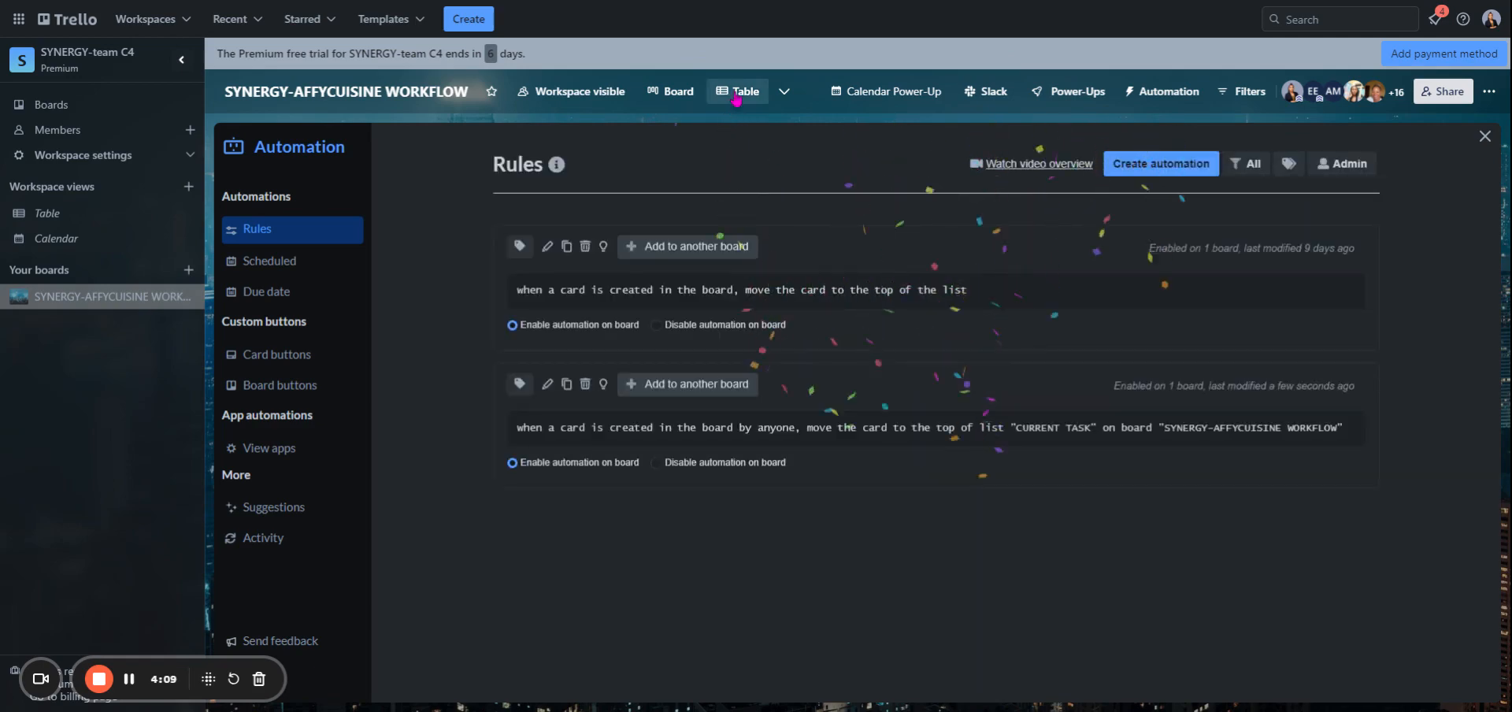
# - Return to the board and add a card titled "working on the current task" to the TASK 2 AND 3 list
pyautogui.click(679, 92)
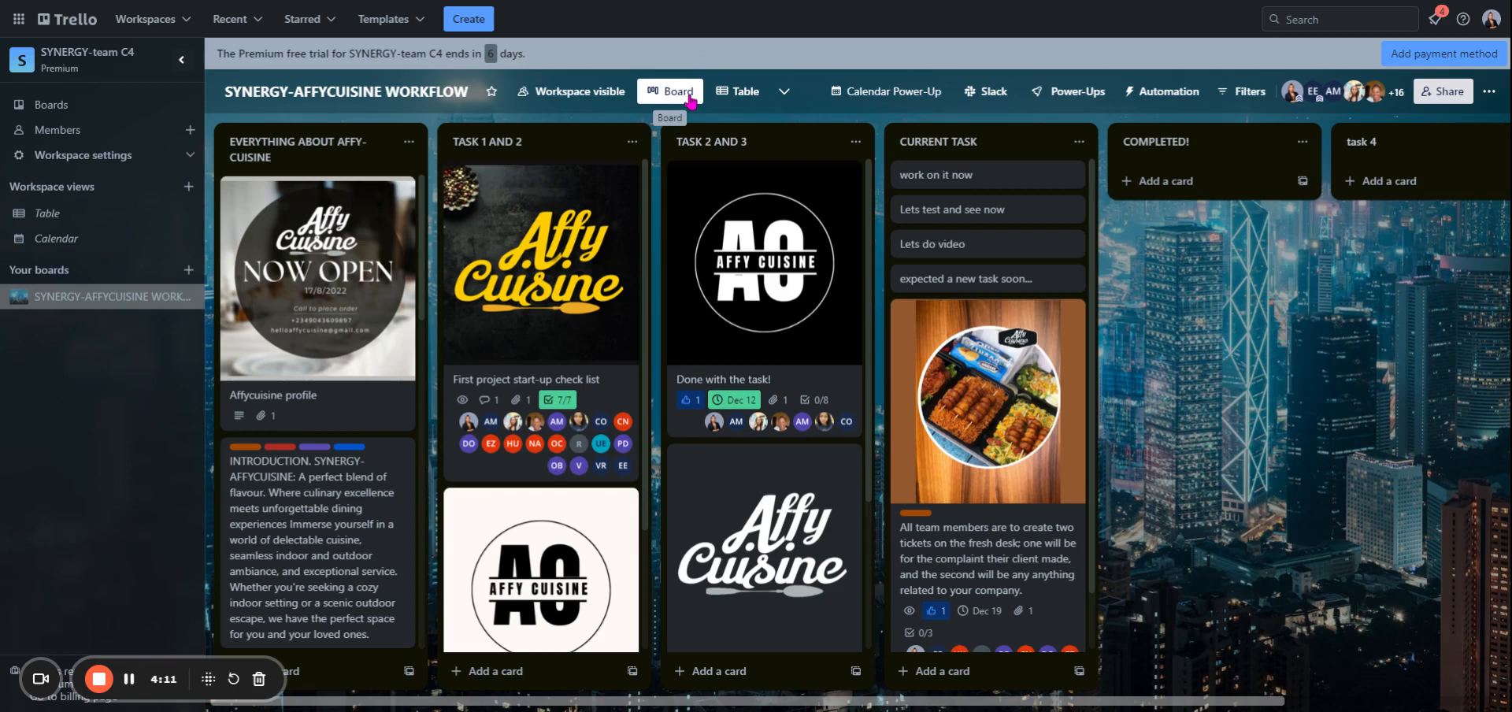
pyautogui.click(698, 679)
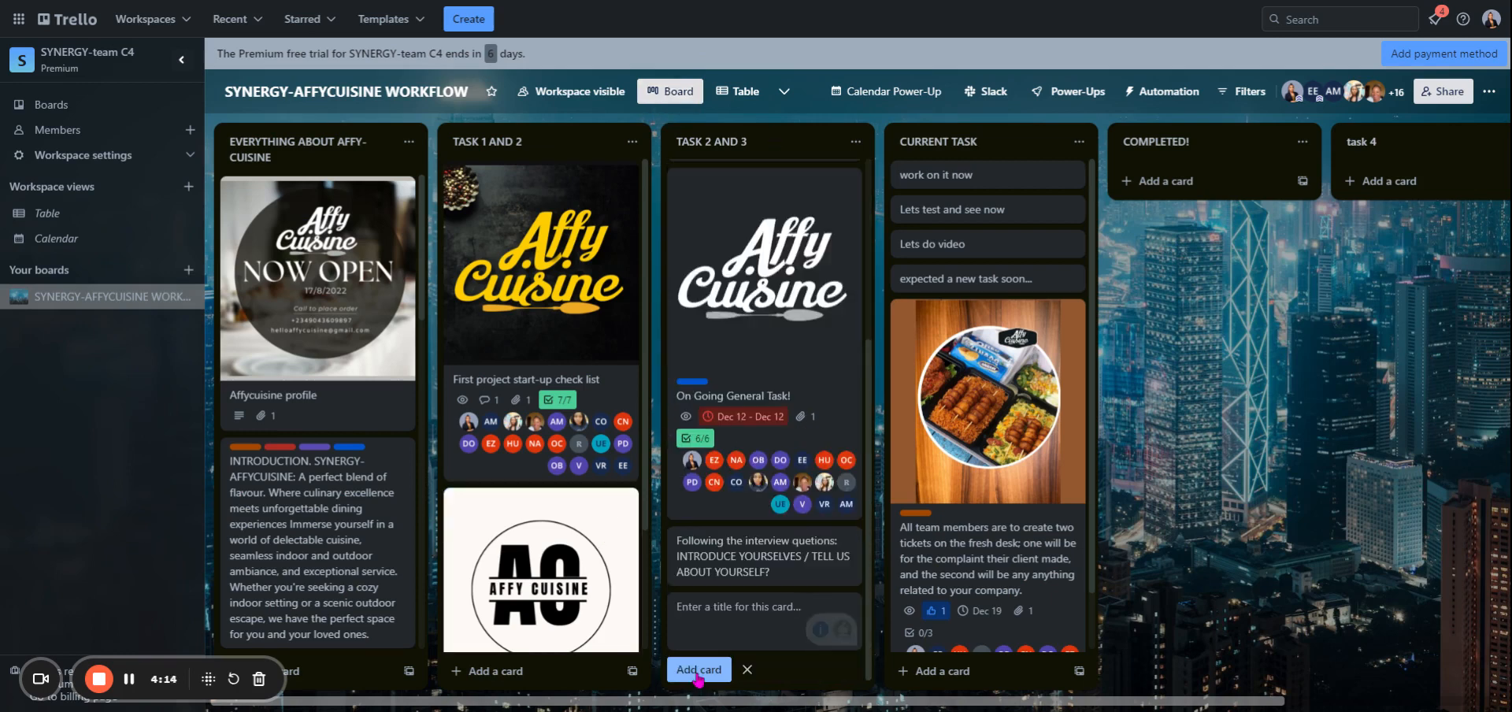
pyautogui.write('woek')
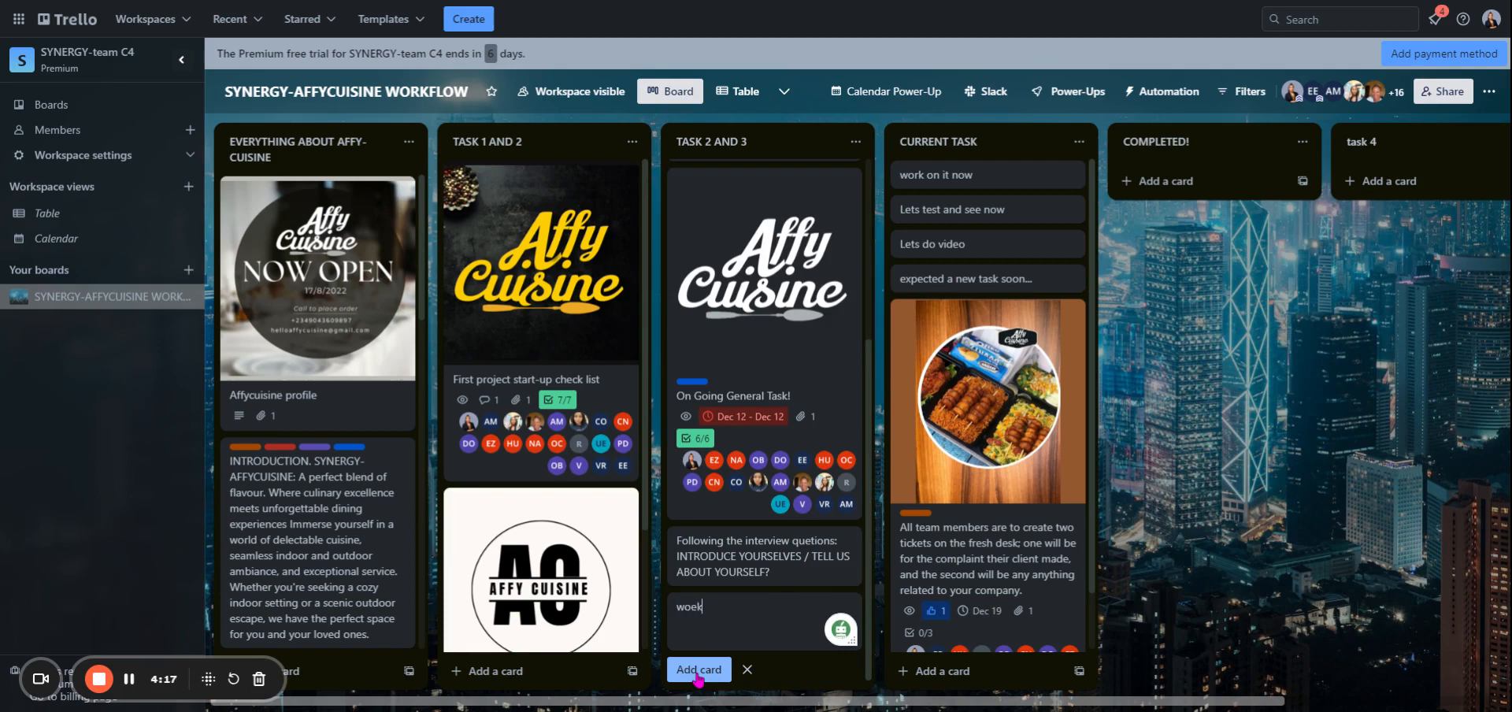
pyautogui.press('BackSpace')
pyautogui.press('BackSpace')
pyautogui.write('rking on the current task')
pyautogui.click(699, 669)
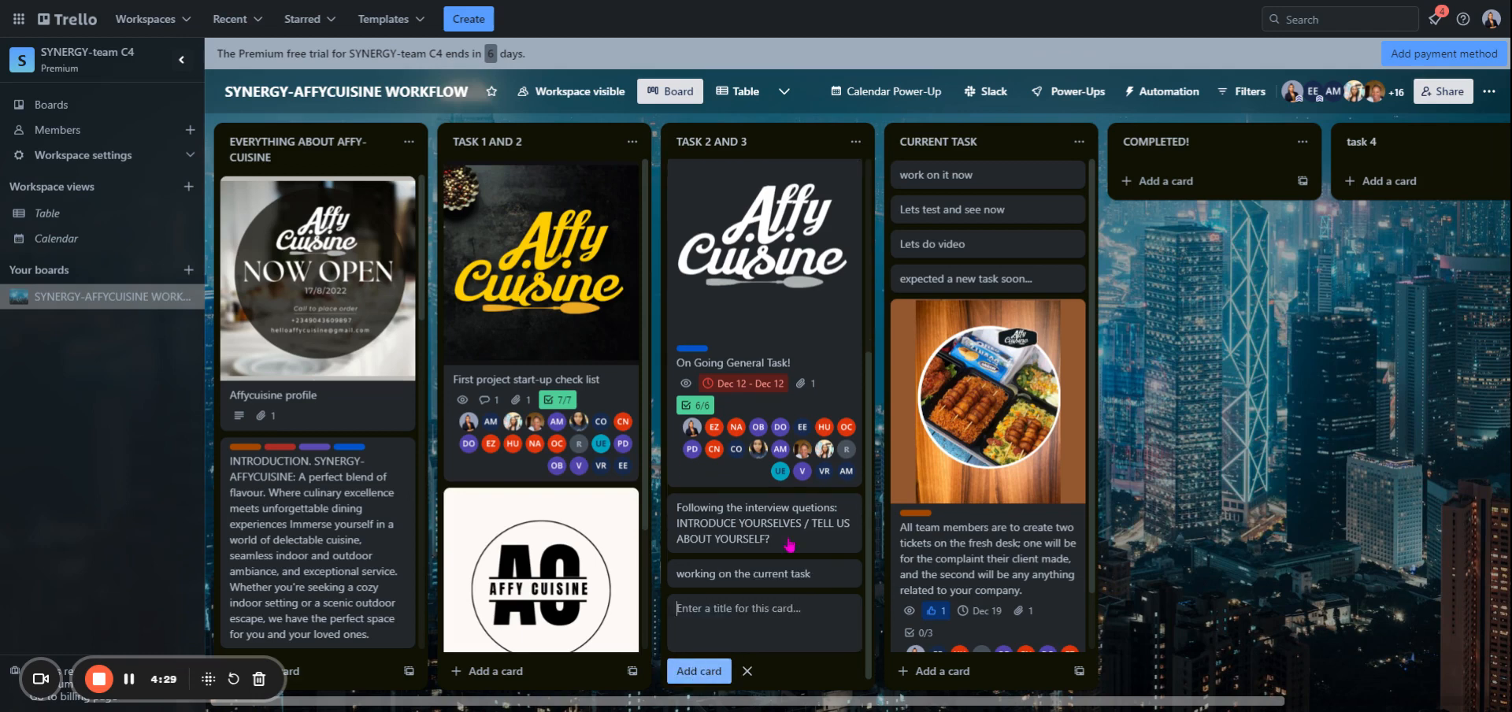